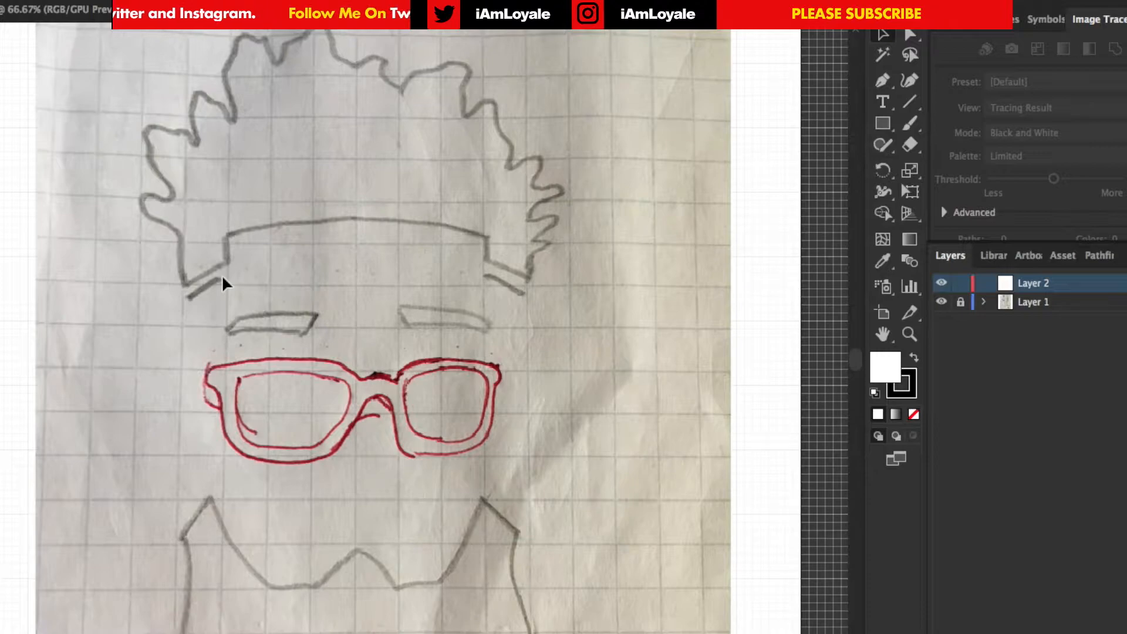
Trace the left half of the hair outline, sideburn and hairline over the sketch with the Paintbrush
{"action": "scroll", "coordinate": [339, 446], "scroll_direction": "down", "scroll_amount": 3}
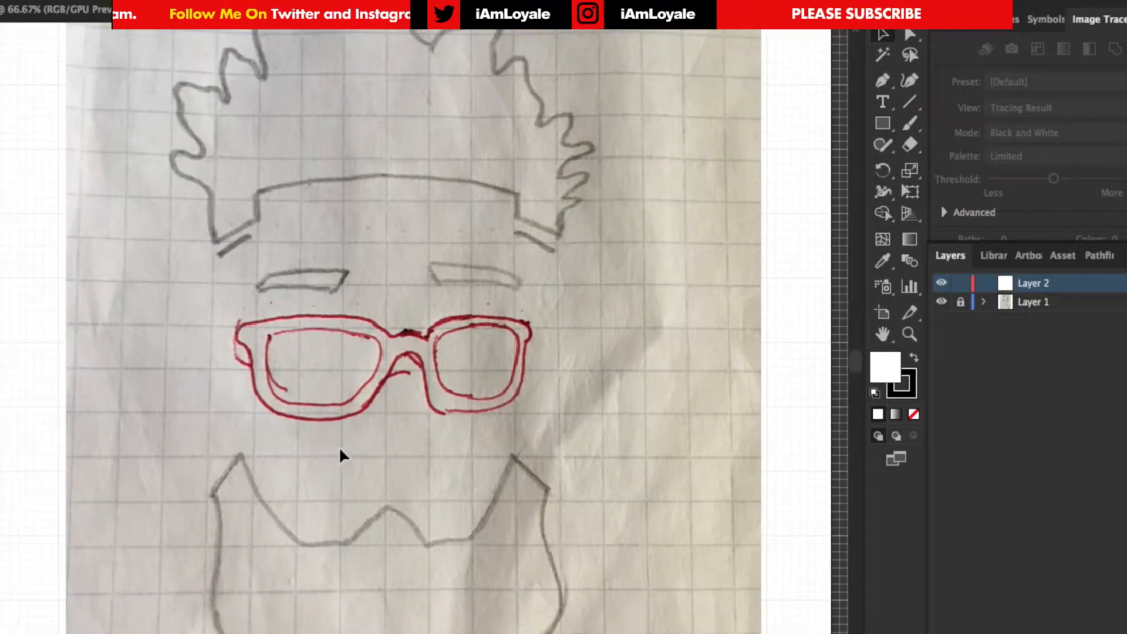
{"action": "scroll", "coordinate": [362, 502], "scroll_direction": "down", "scroll_amount": 2}
{"action": "scroll", "coordinate": [362, 502], "scroll_direction": "down", "scroll_amount": 1}
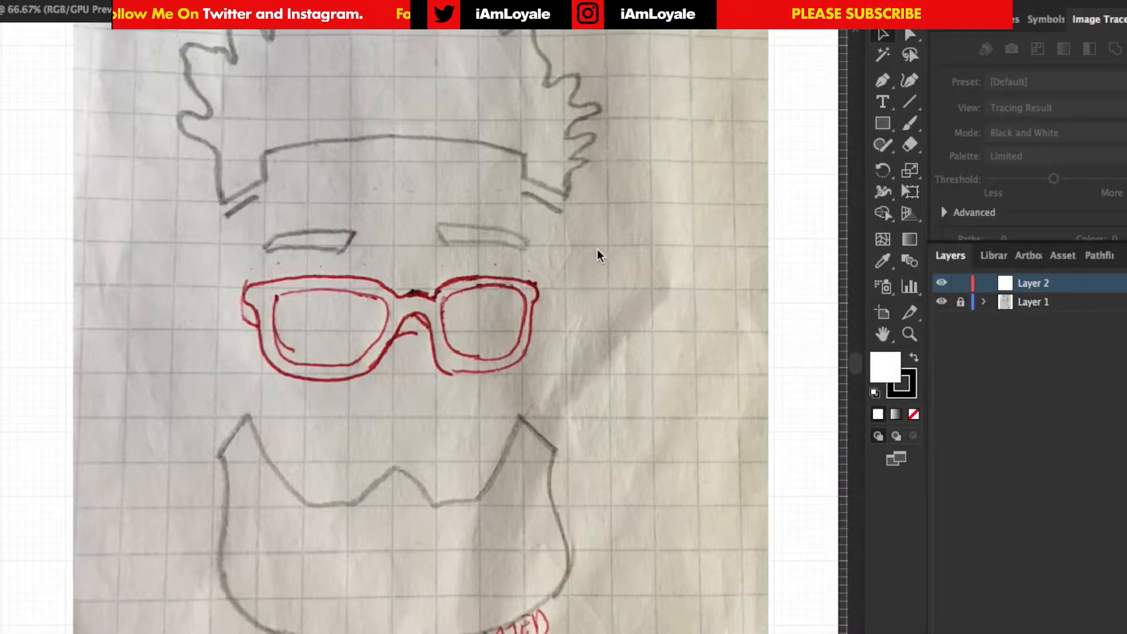
{"action": "scroll", "coordinate": [597, 249], "scroll_direction": "up", "scroll_amount": 5}
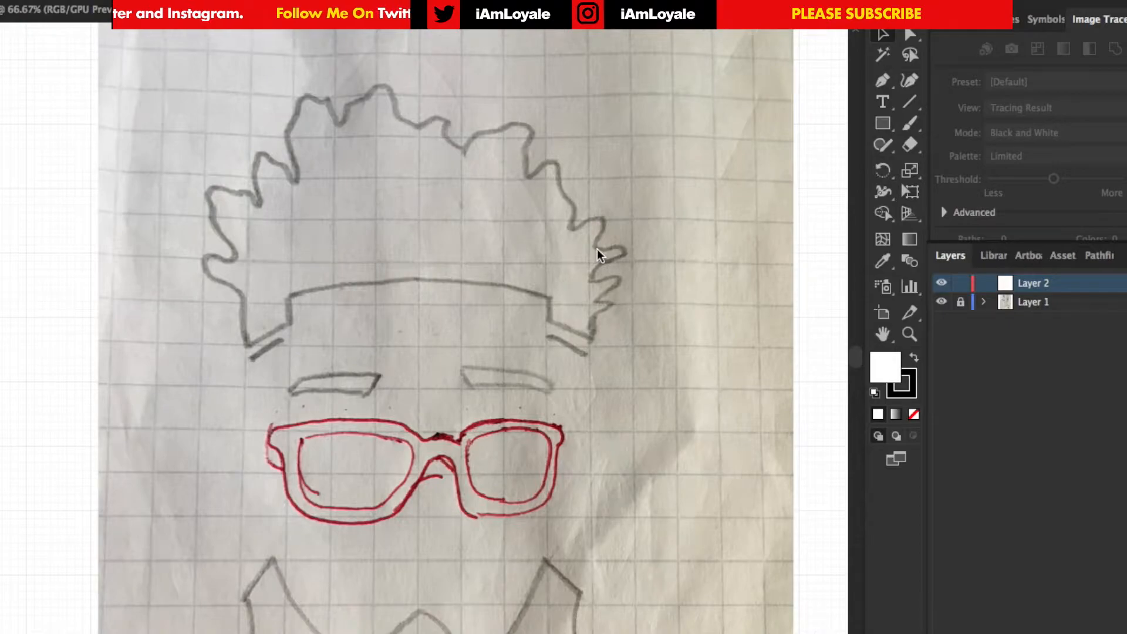
{"action": "key", "text": "b"}
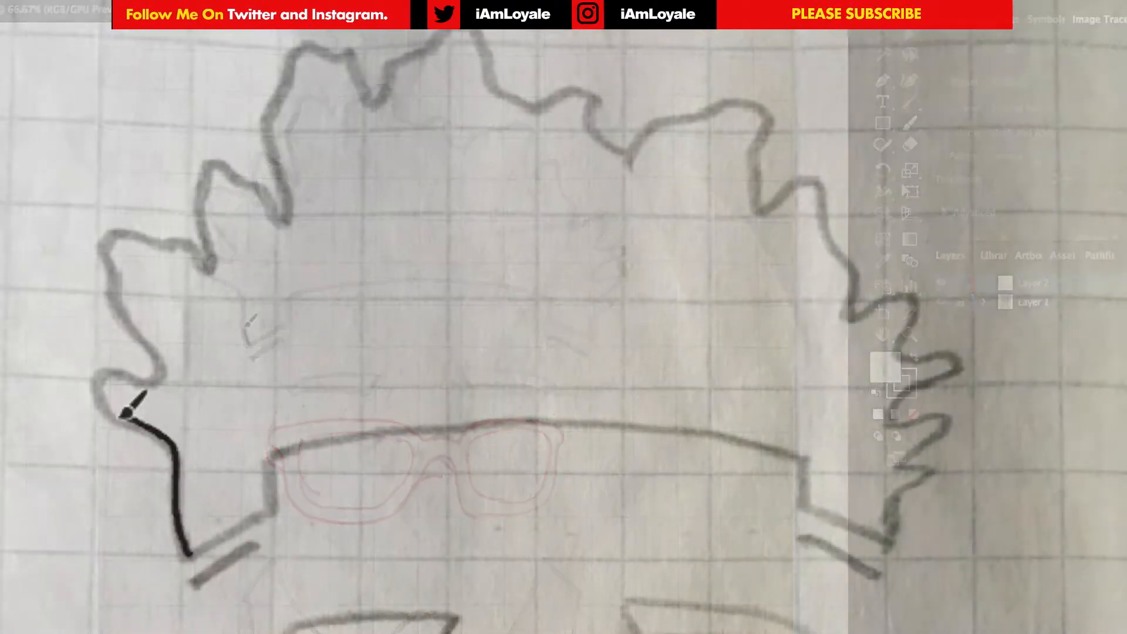
{"action": "mouse_move", "coordinate": [135, 400]}
{"action": "left_mouse_down"}
{"action": "mouse_move", "coordinate": [157, 377]}
{"action": "mouse_move", "coordinate": [103, 228]}
{"action": "mouse_move", "coordinate": [210, 246]}
{"action": "mouse_move", "coordinate": [282, 220]}
{"action": "mouse_move", "coordinate": [298, 45]}
{"action": "mouse_move", "coordinate": [395, 70]}
{"action": "mouse_move", "coordinate": [508, 50]}
{"action": "mouse_move", "coordinate": [547, 72]}
{"action": "left_mouse_up"}
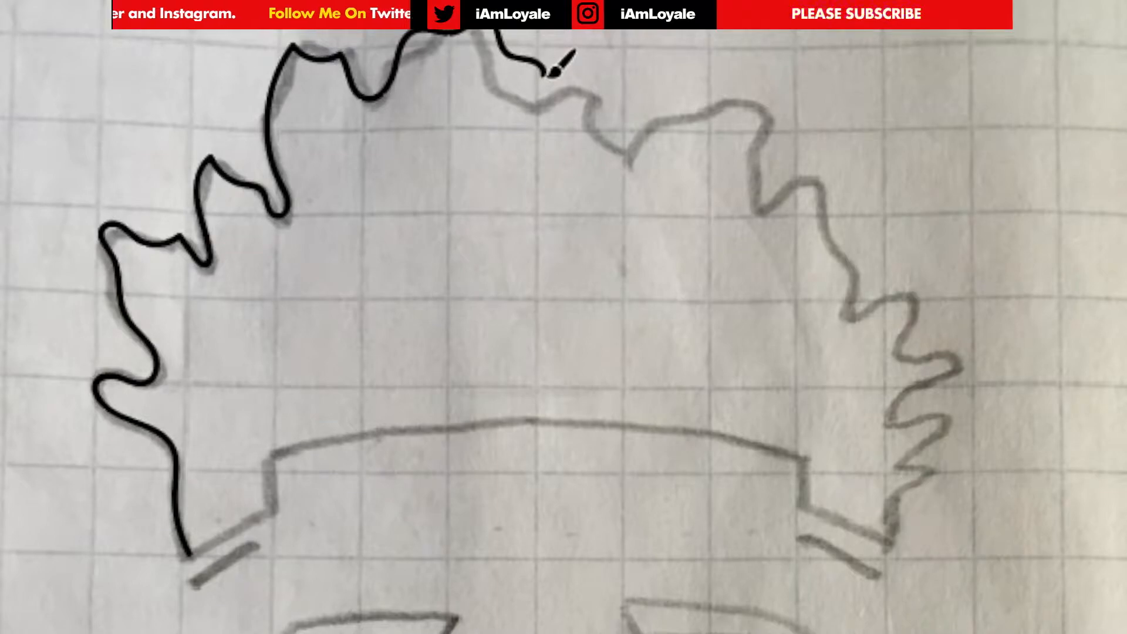
{"action": "left_click_drag", "start_coordinate": [189, 553], "coordinate": [281, 455]}
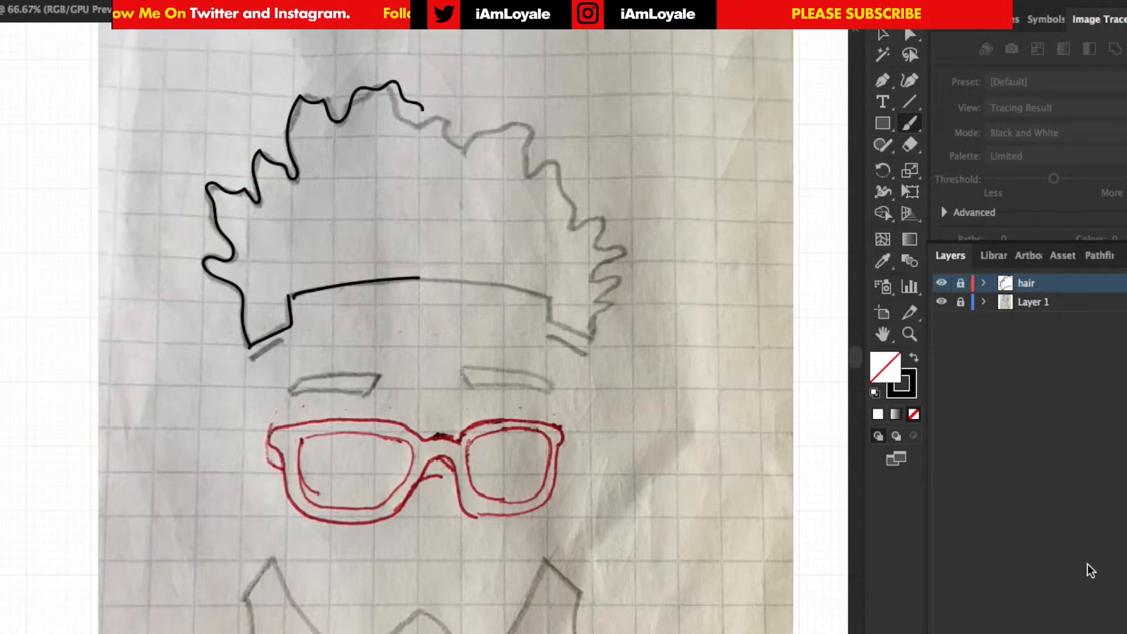
On a new layer, trace the left half of the beard as a closed shape ending at its vertical centre line with the Pen tool
{"action": "key", "text": "super+l"}
{"action": "key", "text": "p"}
{"action": "scroll", "coordinate": [390, 320], "scroll_direction": "up", "scroll_amount": 2}
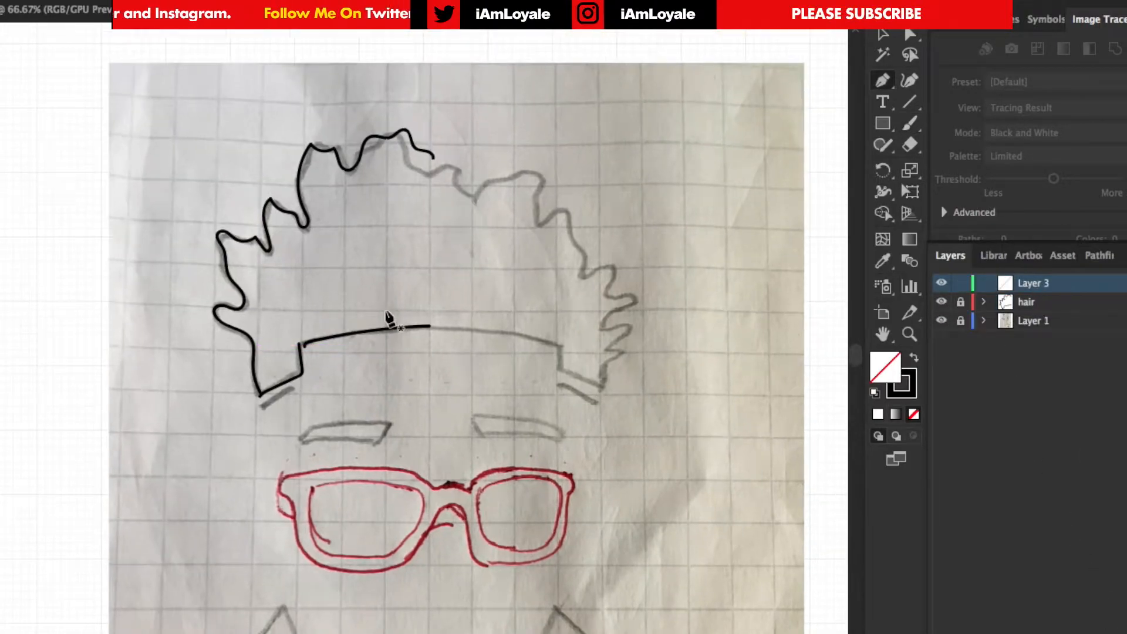
{"action": "scroll", "coordinate": [390, 320], "scroll_direction": "down", "scroll_amount": 4}
{"action": "scroll", "coordinate": [386, 320], "scroll_direction": "down", "scroll_amount": 2}
{"action": "scroll", "coordinate": [393, 323], "scroll_direction": "down", "scroll_amount": 4}
{"action": "scroll", "coordinate": [394, 323], "scroll_direction": "left", "scroll_amount": 2}
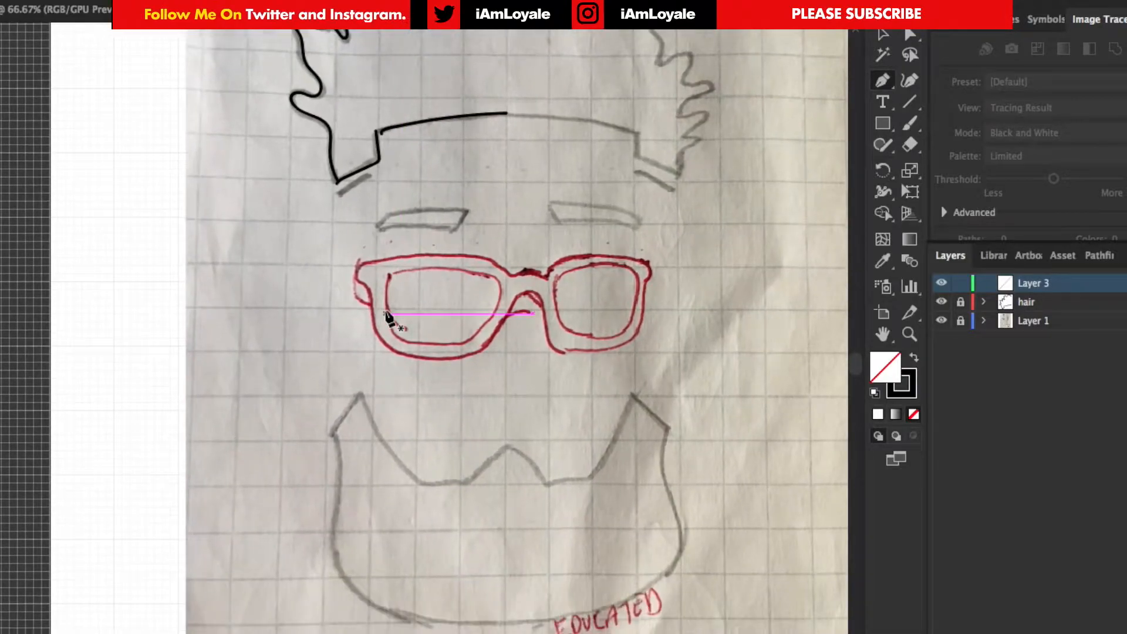
{"action": "left_click", "coordinate": [328, 439]}
{"action": "left_click", "coordinate": [371, 396]}
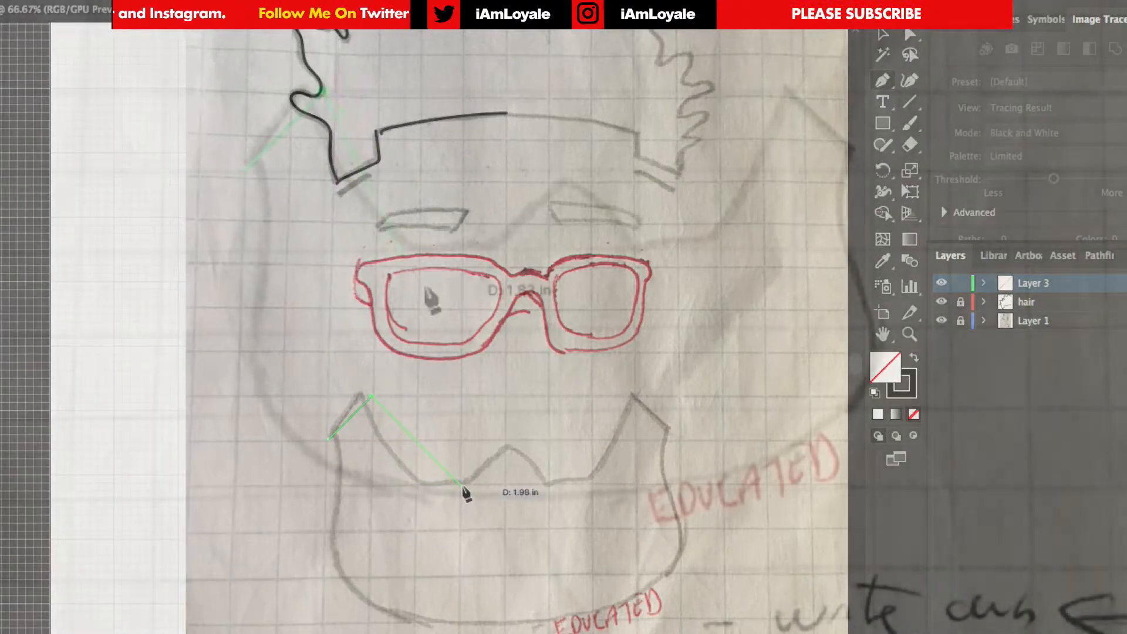
{"action": "left_click_drag", "start_coordinate": [461, 486], "coordinate": [547, 484]}
{"action": "left_click", "coordinate": [561, 171]}
{"action": "left_click", "coordinate": [561, 495]}
{"action": "left_click_drag", "start_coordinate": [244, 388], "coordinate": [216, 339]}
{"action": "left_click_drag", "start_coordinate": [268, 223], "coordinate": [270, 200]}
{"action": "left_click", "coordinate": [248, 168]}
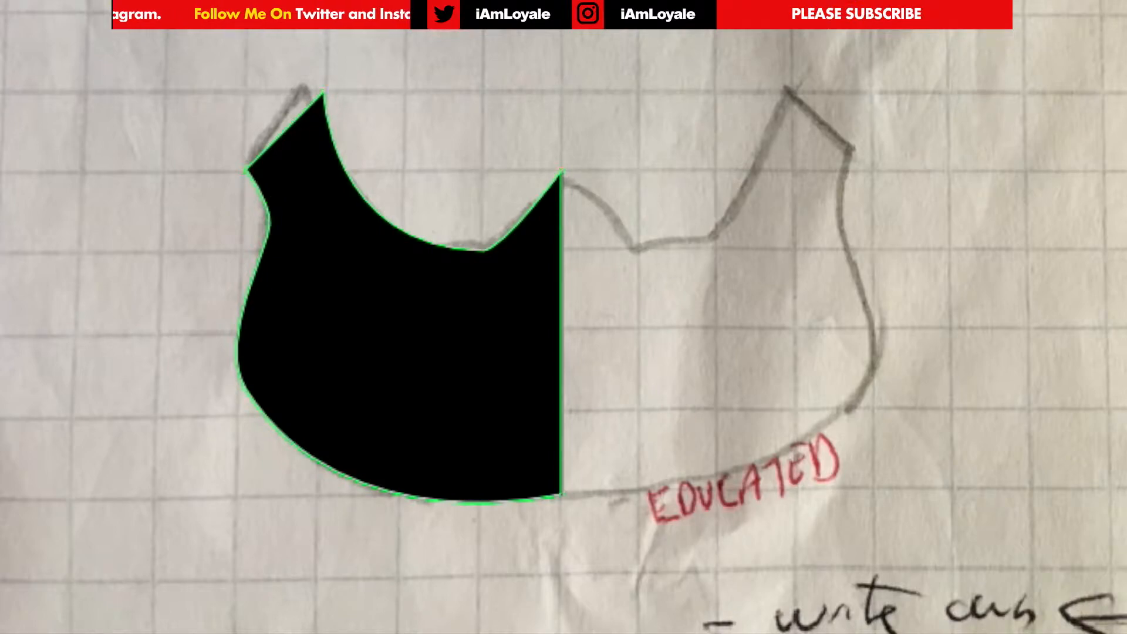
Reshape the beard's upper inner edge into a smooth round curve by cutting an ellipse out of it
{"action": "mouse_move", "coordinate": [456, 133]}
{"action": "left_mouse_down"}
{"action": "mouse_move", "coordinate": [584, 6]}
{"action": "mouse_move", "coordinate": [453, 141]}
{"action": "left_mouse_up"}
{"action": "left_click_drag", "start_coordinate": [344, 142], "coordinate": [329, 142]}
{"action": "left_click_drag", "start_coordinate": [452, 142], "coordinate": [438, 112]}
{"action": "left_click_drag", "start_coordinate": [563, 236], "coordinate": [588, 278]}
{"action": "left_click", "coordinate": [470, 353], "text": "shift"}
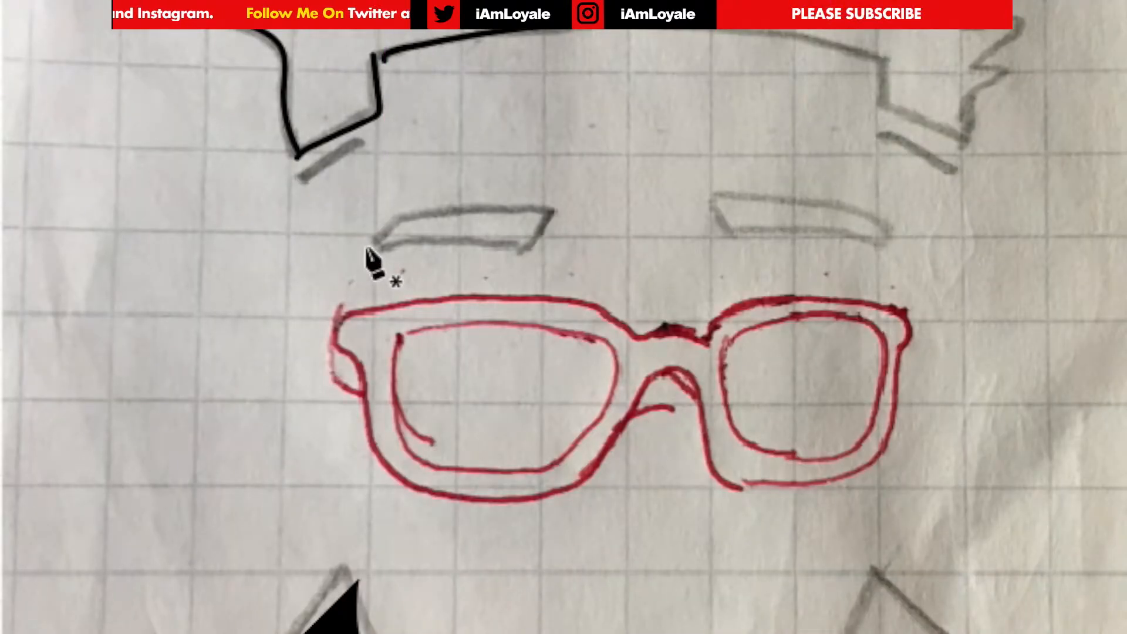
Trace the left eyebrow as a closed Pen shape and draw the diagonal taper line beneath the left sideburn
{"action": "left_click_drag", "start_coordinate": [368, 239], "coordinate": [411, 200]}
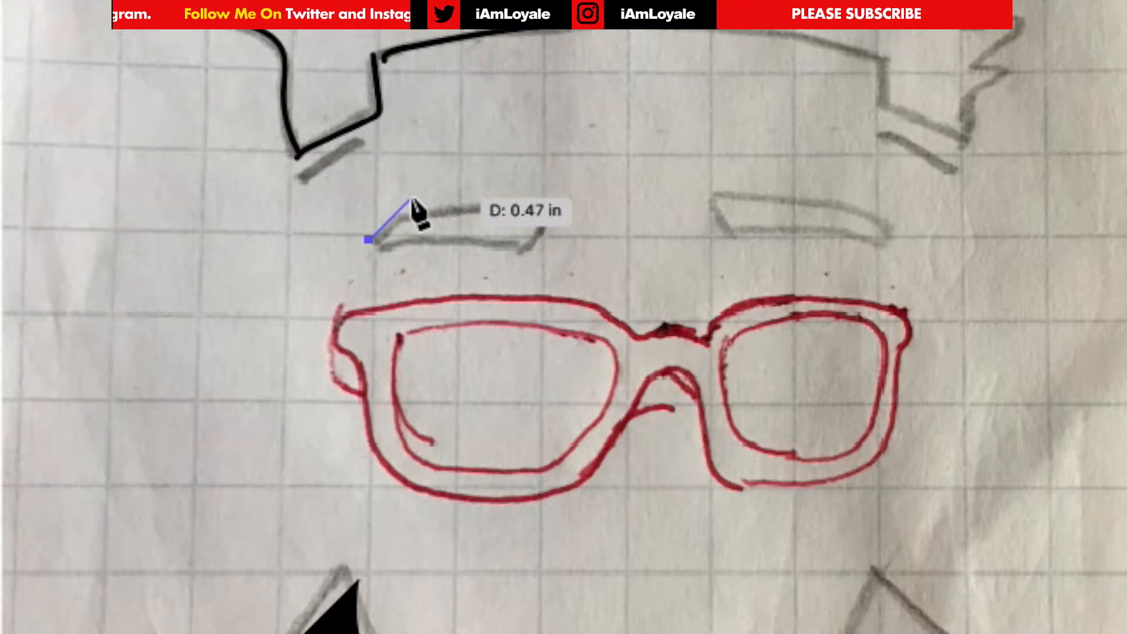
{"action": "left_click", "coordinate": [411, 198]}
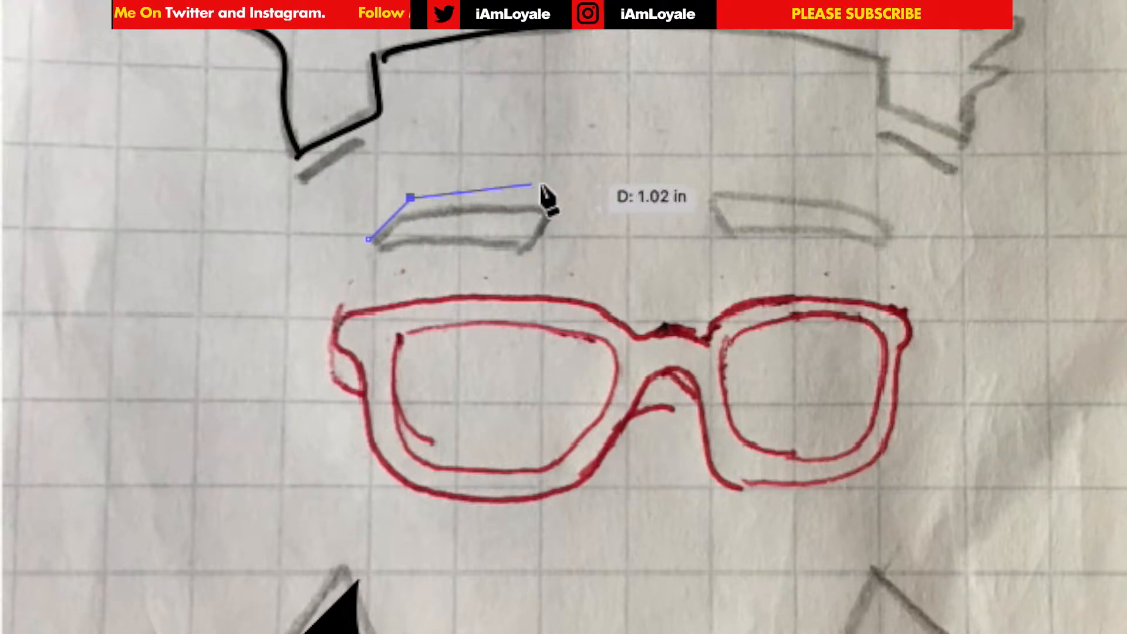
{"action": "left_click_drag", "start_coordinate": [555, 198], "coordinate": [564, 218]}
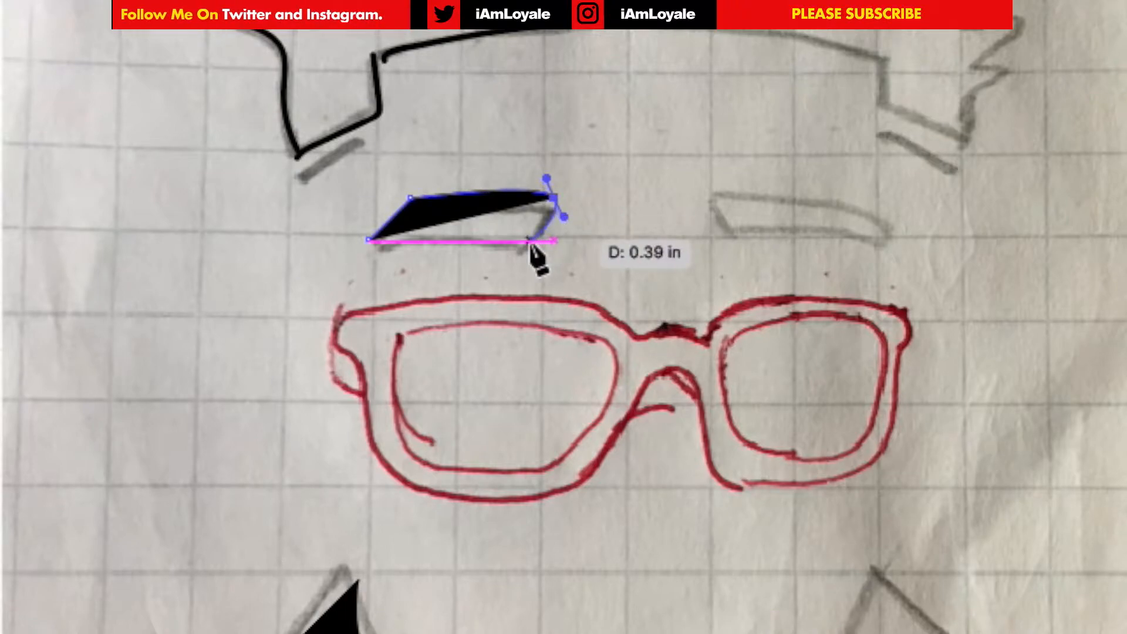
{"action": "left_click", "coordinate": [530, 240]}
{"action": "left_click", "coordinate": [369, 240]}
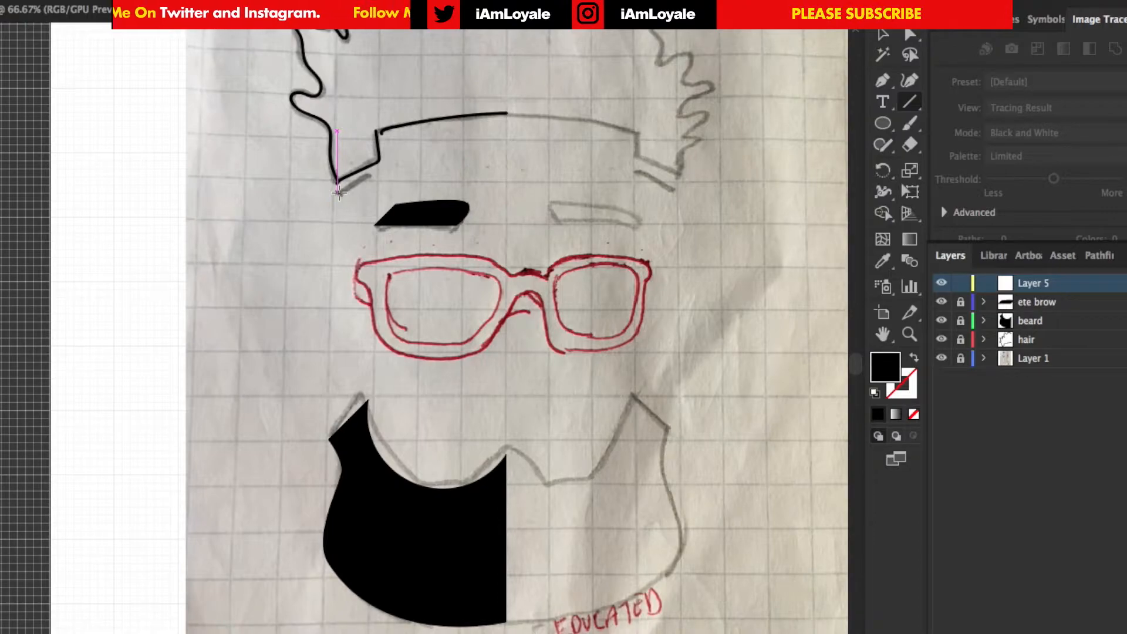
{"action": "mouse_move", "coordinate": [339, 192]}
{"action": "left_mouse_down"}
{"action": "mouse_move", "coordinate": [350, 178]}
{"action": "mouse_move", "coordinate": [385, 172]}
{"action": "left_mouse_up"}
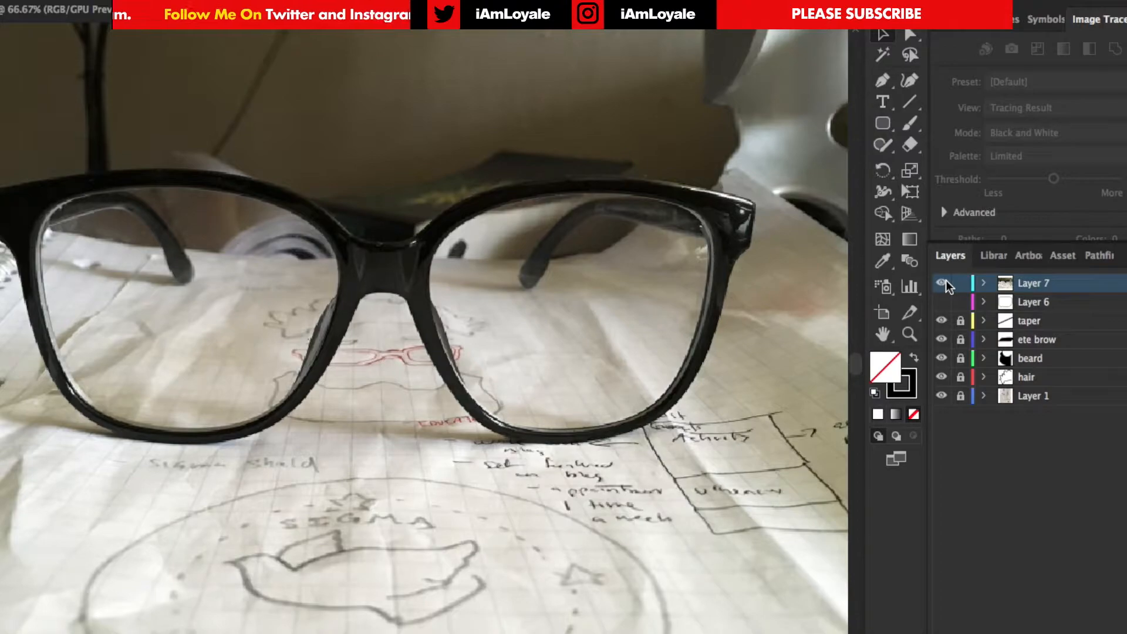
Lock the layer with the eyeglasses photo and add a new layer above it
{"action": "scroll", "coordinate": [640, 203], "scroll_direction": "left", "scroll_amount": 3}
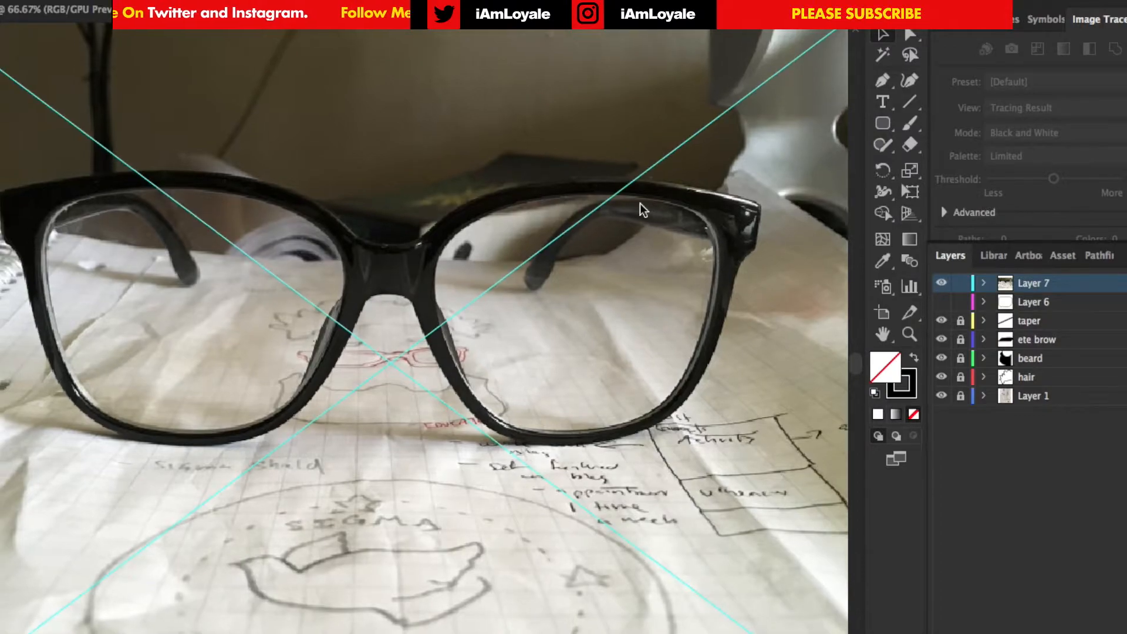
{"action": "scroll", "coordinate": [640, 203], "scroll_direction": "up", "scroll_amount": 2}
{"action": "left_click", "coordinate": [960, 284]}
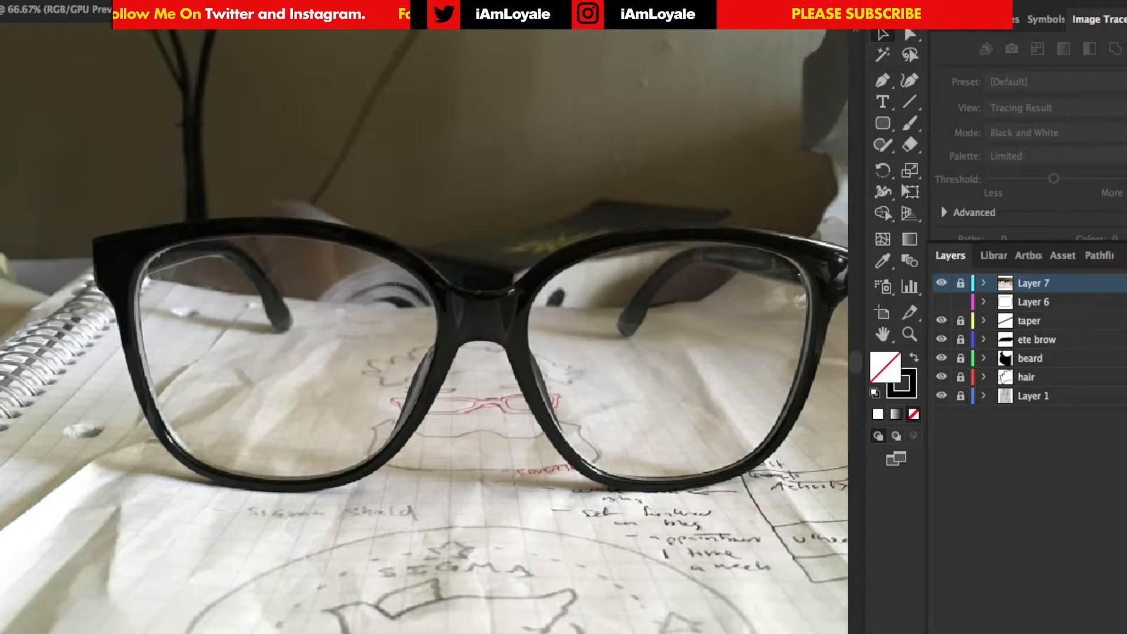
{"action": "key", "text": "super+l"}
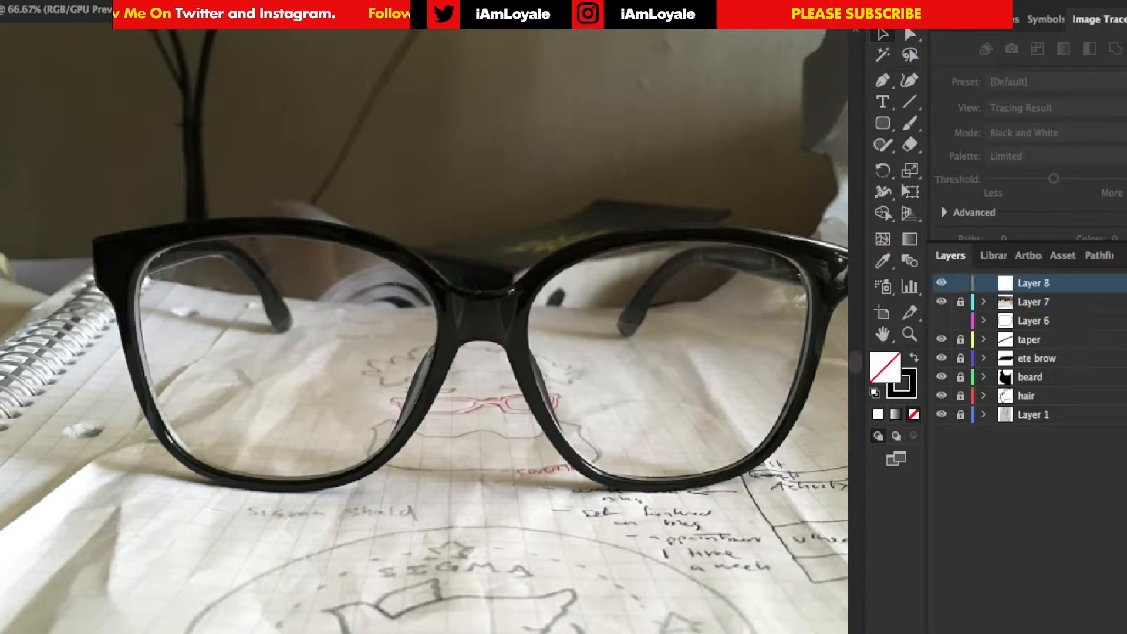
Unlock Layer 7, lower the eyeglasses photo's opacity to about 50% and lock the layer again
{"action": "left_click", "coordinate": [960, 303]}
{"action": "left_click", "coordinate": [1126, 141]}
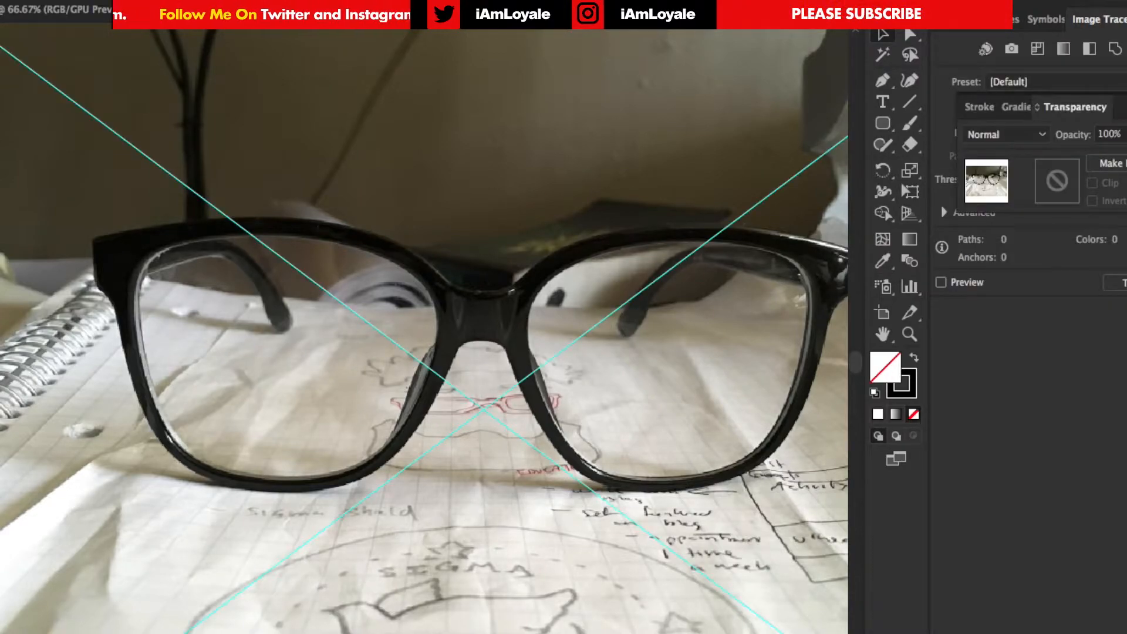
{"action": "left_click", "coordinate": [1126, 135]}
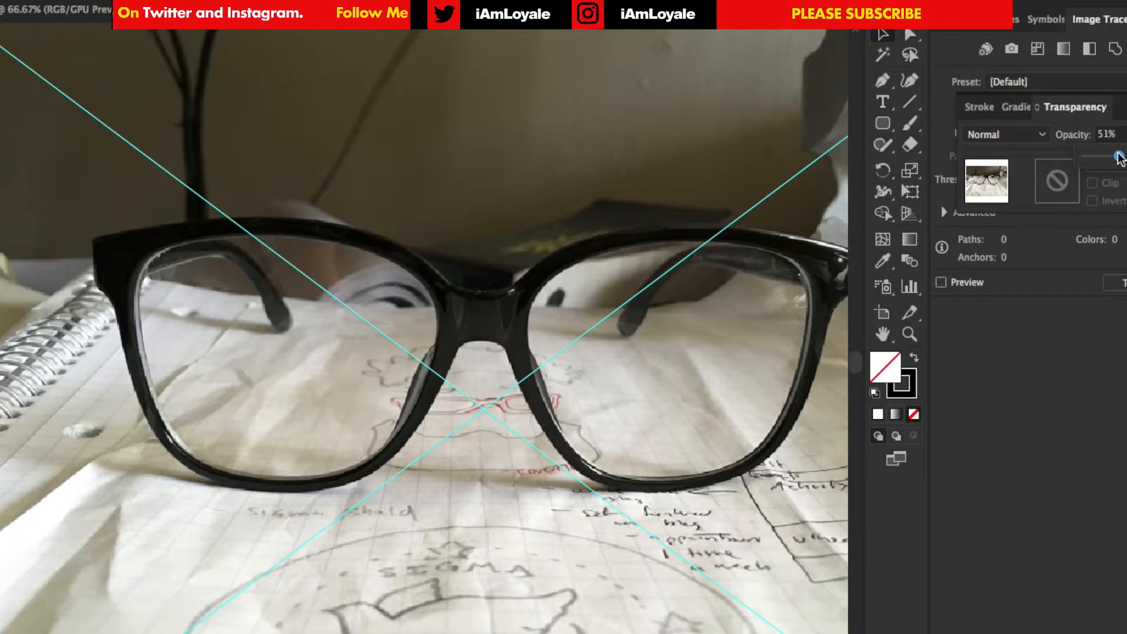
{"action": "left_click_drag", "start_coordinate": [1117, 157], "coordinate": [1114, 159]}
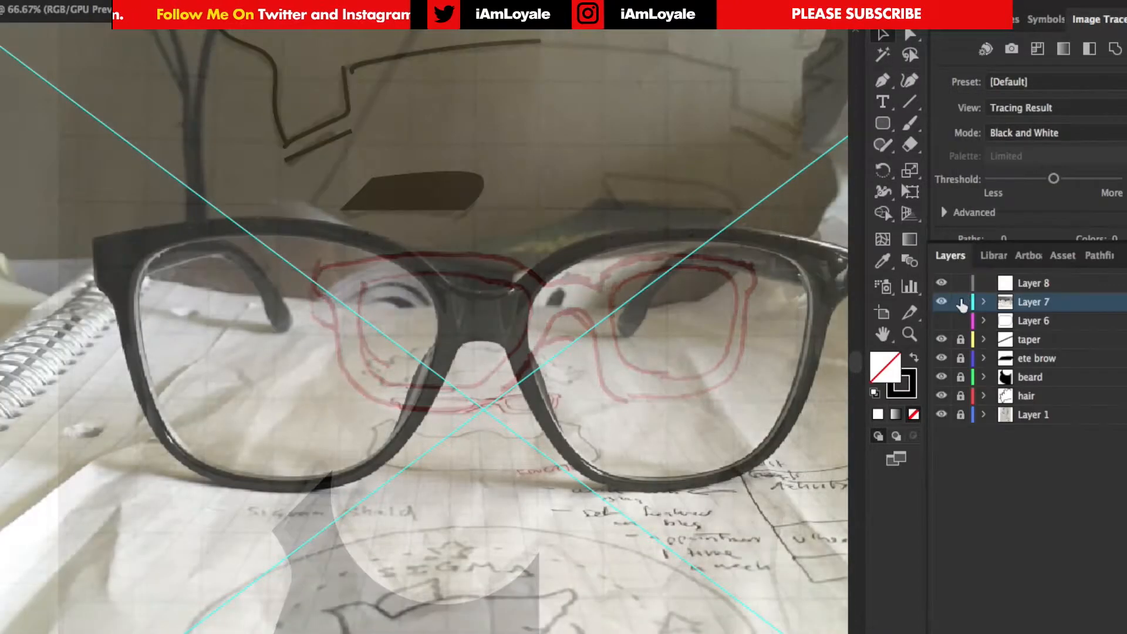
{"action": "left_click", "coordinate": [960, 303]}
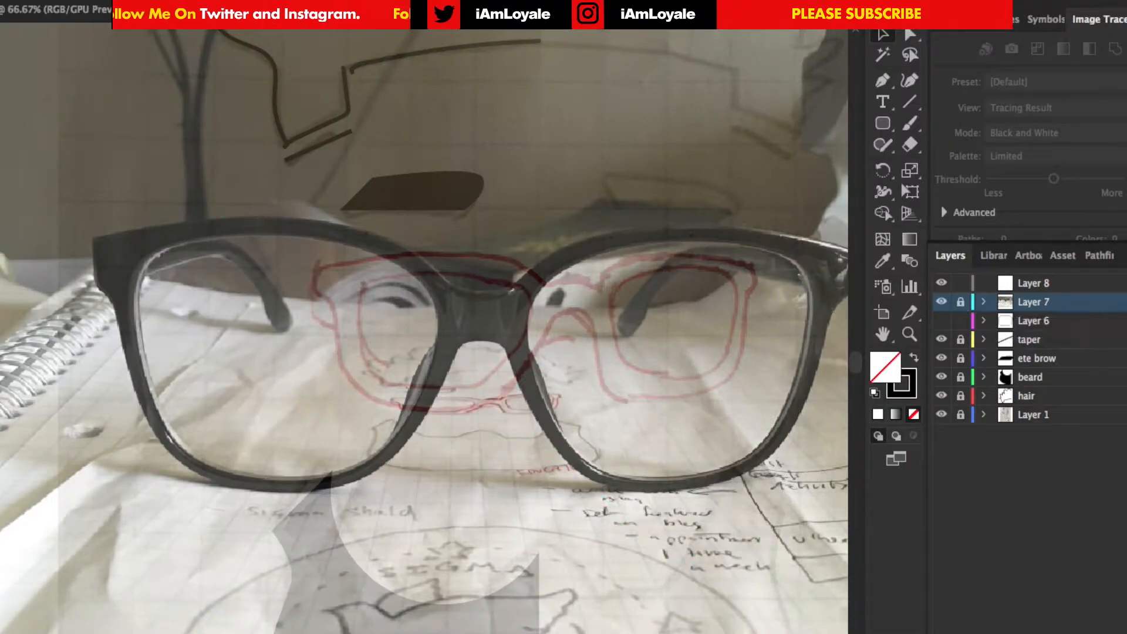
On Layer 8, trace the outer contour of the left half of the glasses frame, up to the middle of the bridge, with the Paintbrush
{"action": "left_click", "coordinate": [1101, 284]}
{"action": "key", "text": "super+equal"}
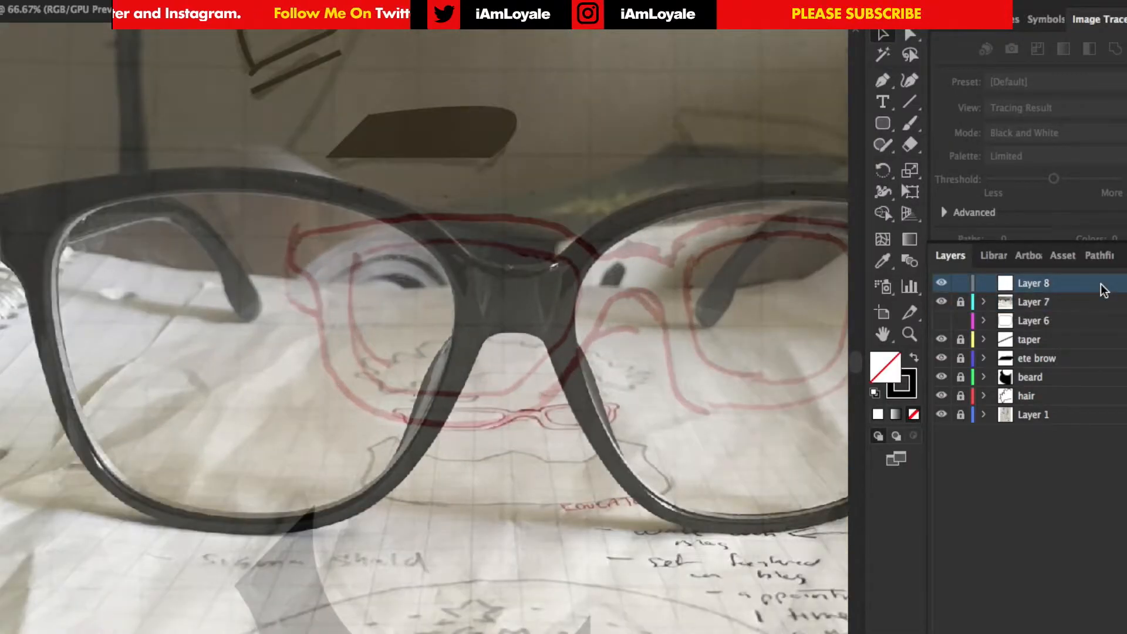
{"action": "key", "text": "b"}
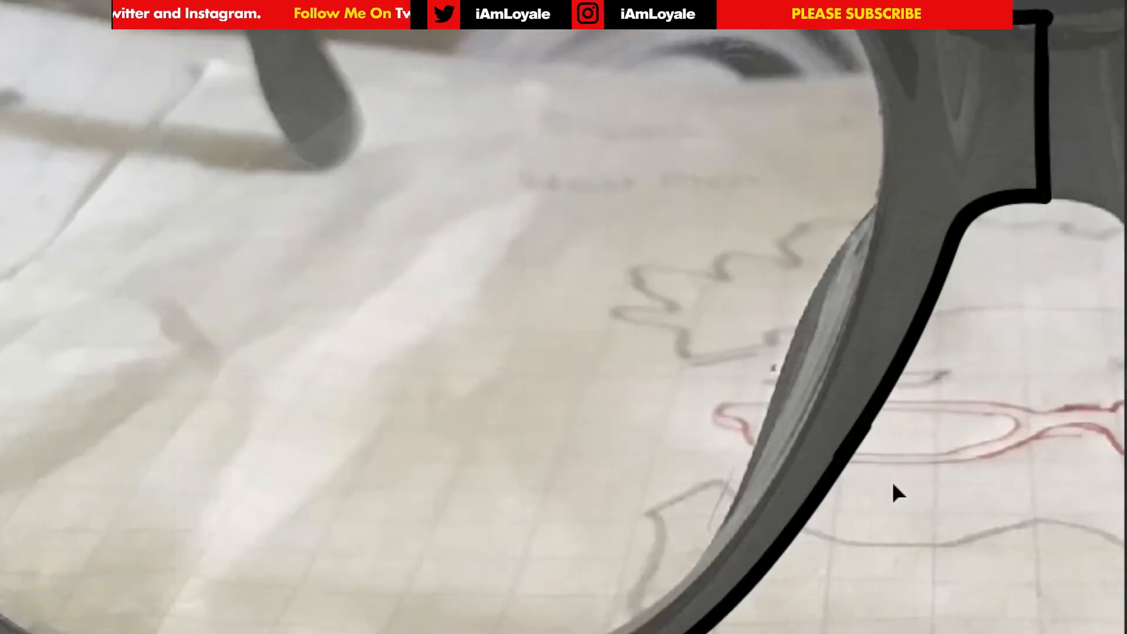
{"action": "left_click_drag", "start_coordinate": [869, 423], "coordinate": [840, 455]}
{"action": "left_click_drag", "start_coordinate": [507, 375], "coordinate": [479, 376]}
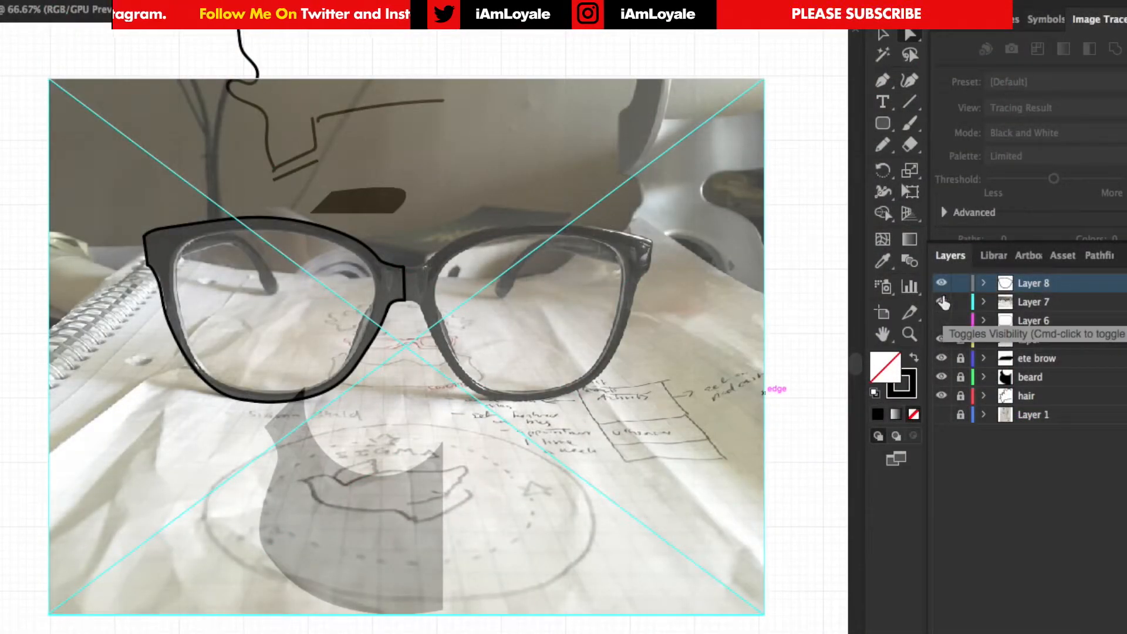
Hide the eyeglasses photo layer, then shrink the traced frame outline and position it beneath the eyebrow
{"action": "left_click", "coordinate": [942, 303]}
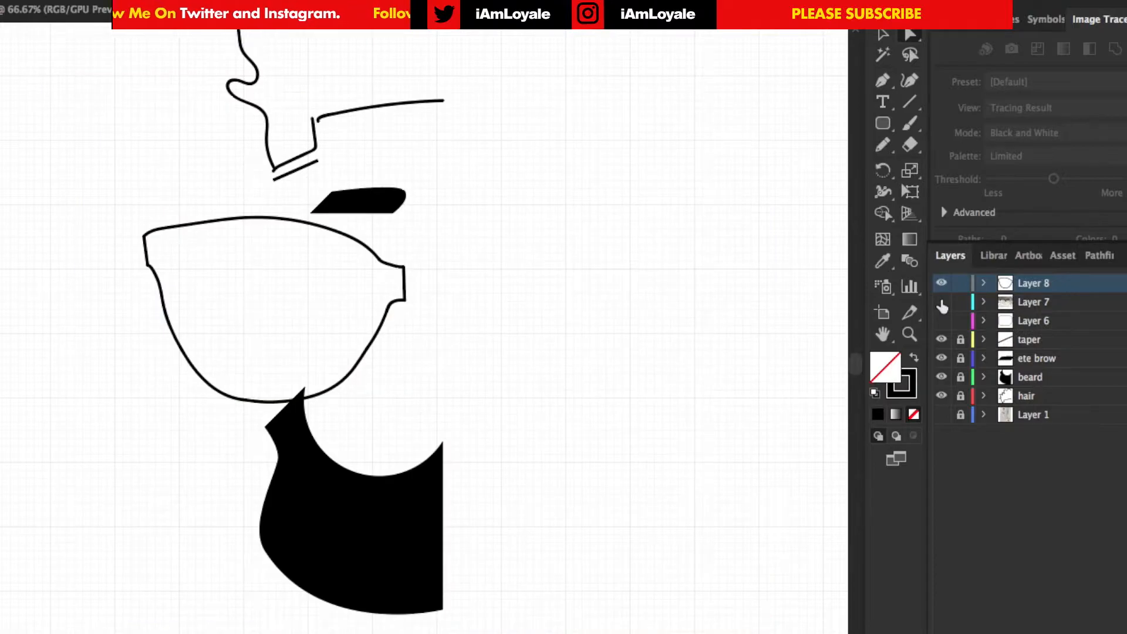
{"action": "left_click", "coordinate": [1126, 283]}
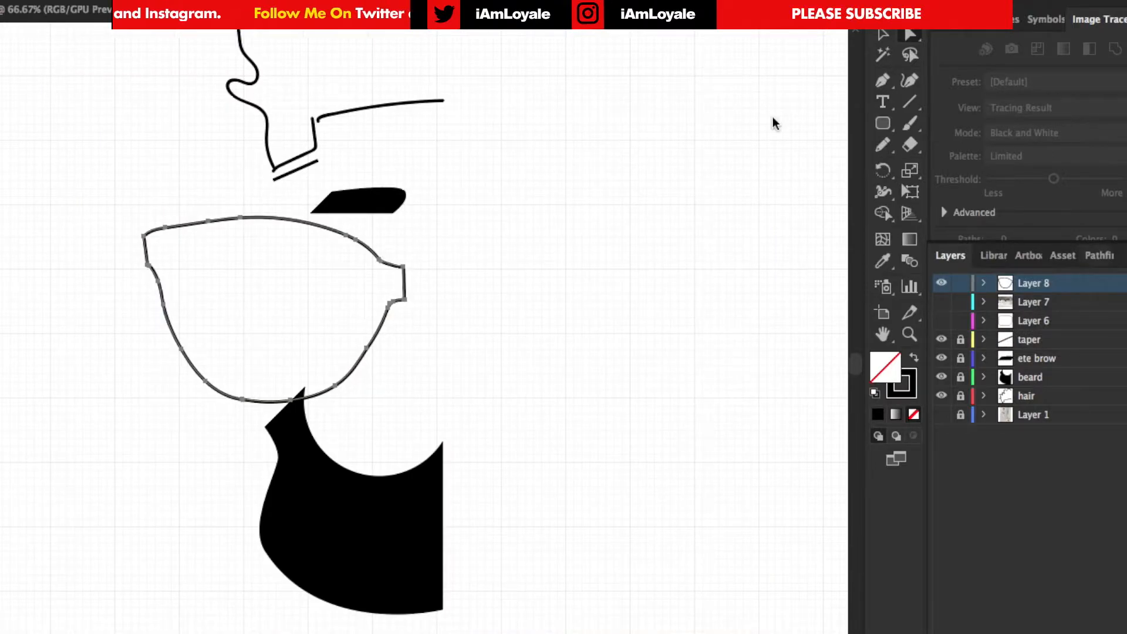
{"action": "left_click", "coordinate": [882, 34]}
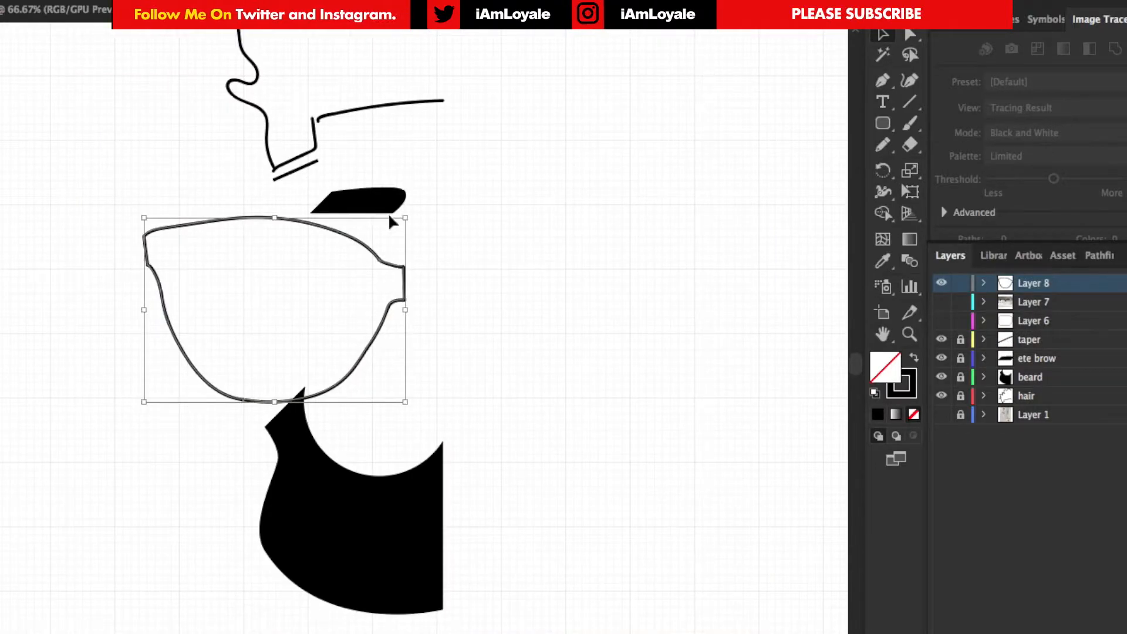
{"action": "key", "text": "Left"}
{"action": "key", "text": "Left"}
{"action": "key", "text": "Left"}
{"action": "key", "text": "Left"}
{"action": "key", "text": "Left"}
{"action": "key", "text": "Left"}
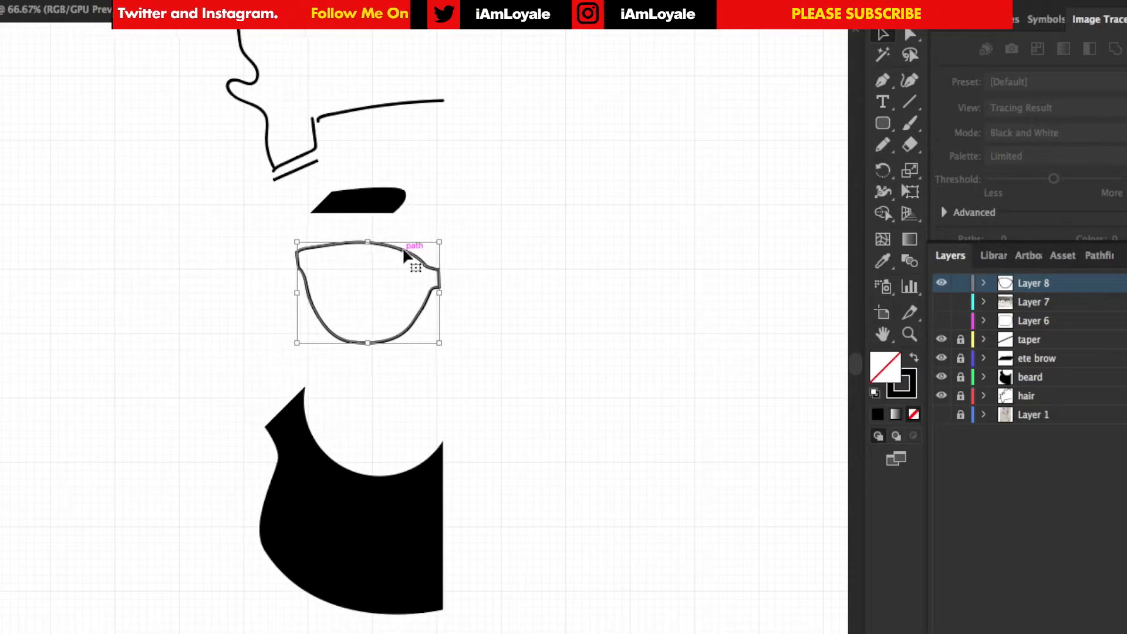
{"action": "left_click_drag", "start_coordinate": [403, 248], "coordinate": [404, 250]}
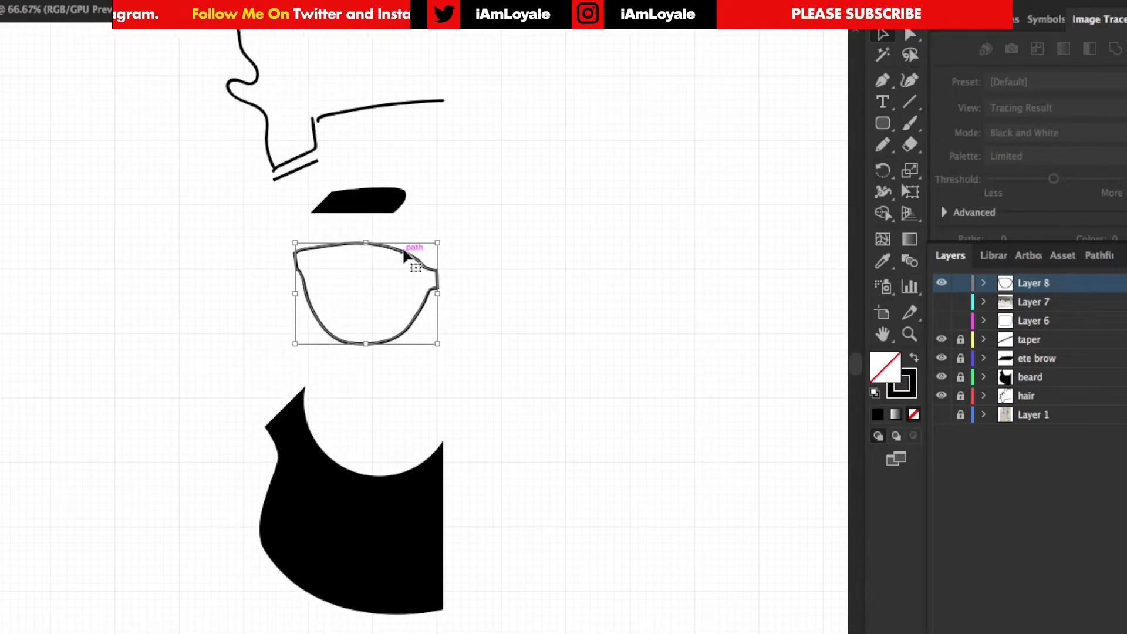
Scale the glasses outline down further from its lower outer corner and nudge it down slightly
{"action": "left_click_drag", "start_coordinate": [295, 343], "coordinate": [301, 334]}
{"action": "key", "text": "Down"}
{"action": "key", "text": "Down"}
{"action": "key", "text": "Down"}
{"action": "key", "text": "Down"}
{"action": "key", "text": "Down"}
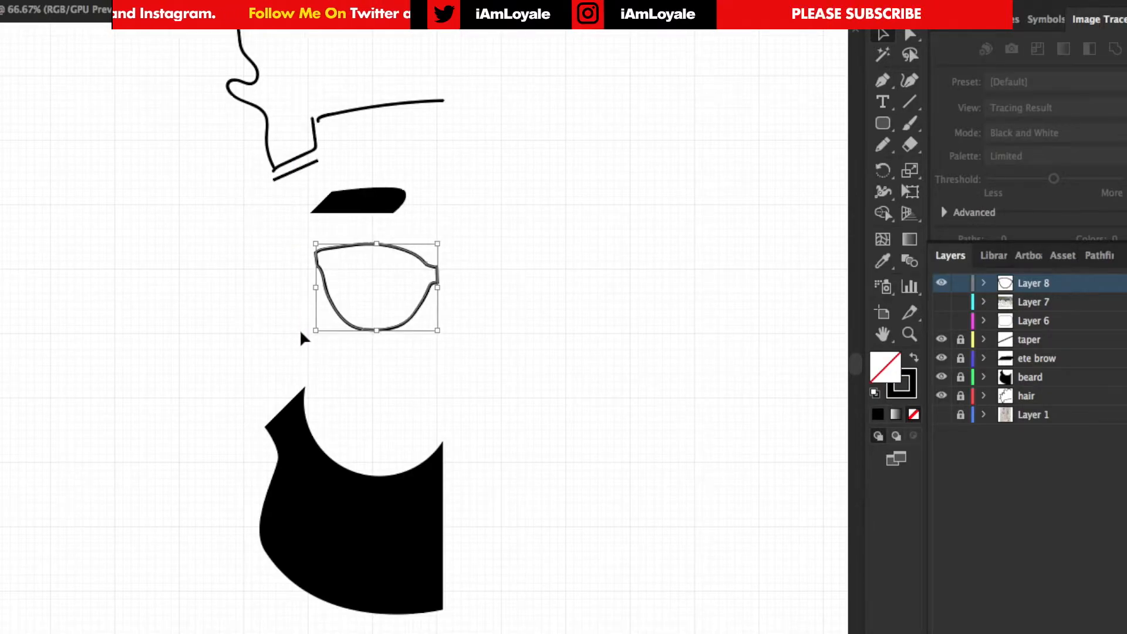
Enlarge the glasses outline slightly from its upper outer corner and give it a thick stroke
{"action": "key", "text": "super+equal"}
{"action": "key", "text": "super+equal"}
{"action": "key", "text": "super+equal"}
{"action": "left_click_drag", "start_coordinate": [201, 232], "coordinate": [181, 200]}
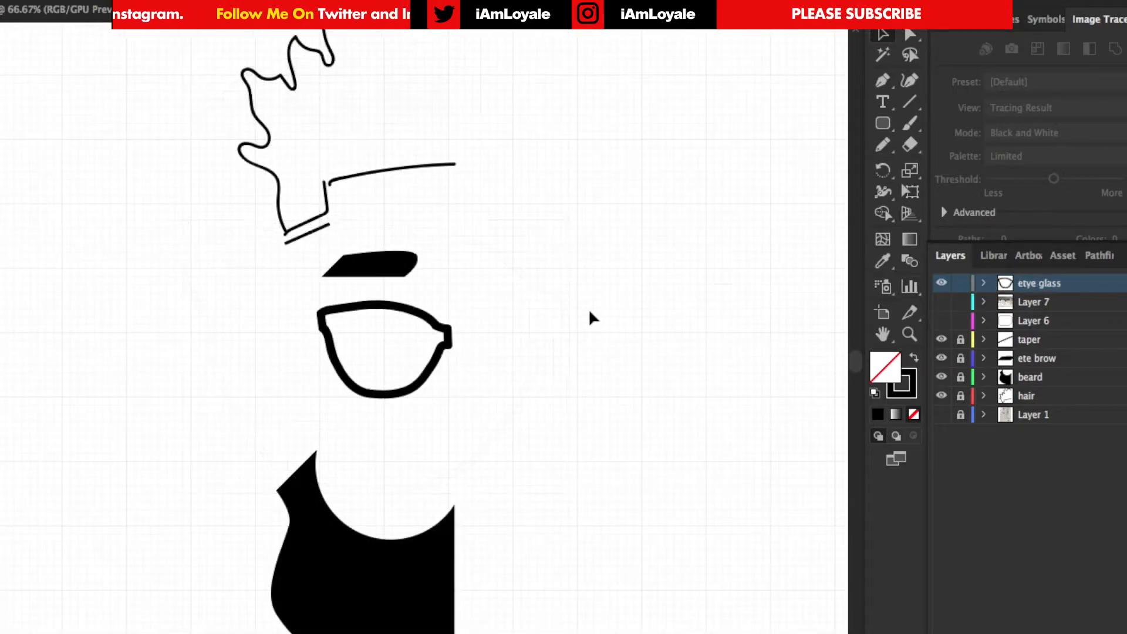
{"action": "key", "text": "super+equal"}
{"action": "key", "text": "super+equal"}
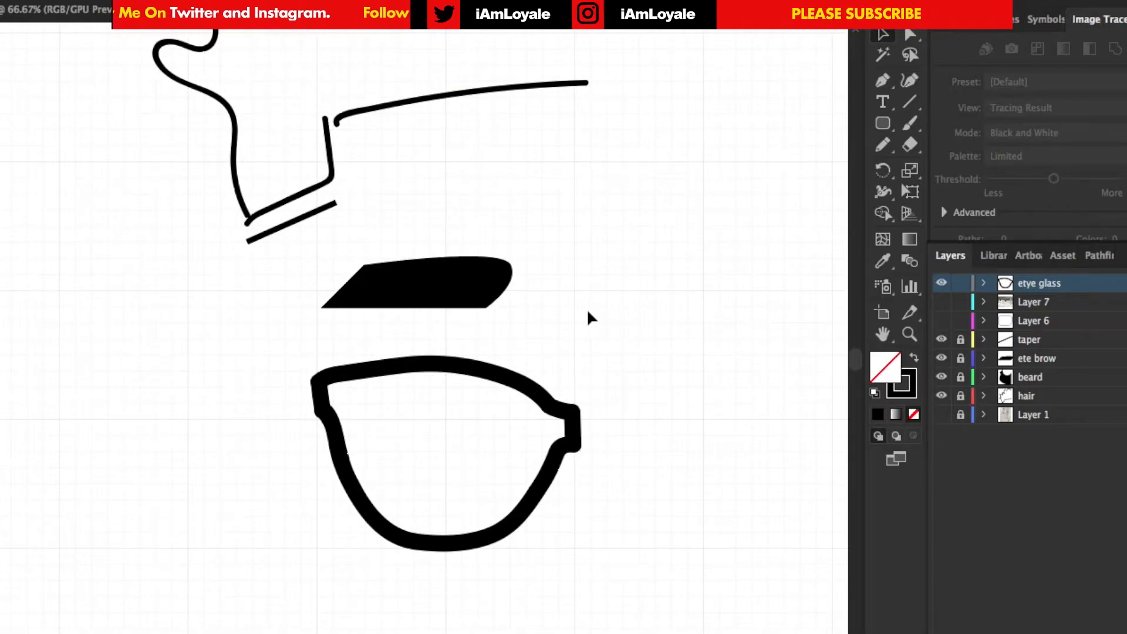
{"action": "scroll", "coordinate": [294, 108], "scroll_direction": "up", "scroll_amount": 5}
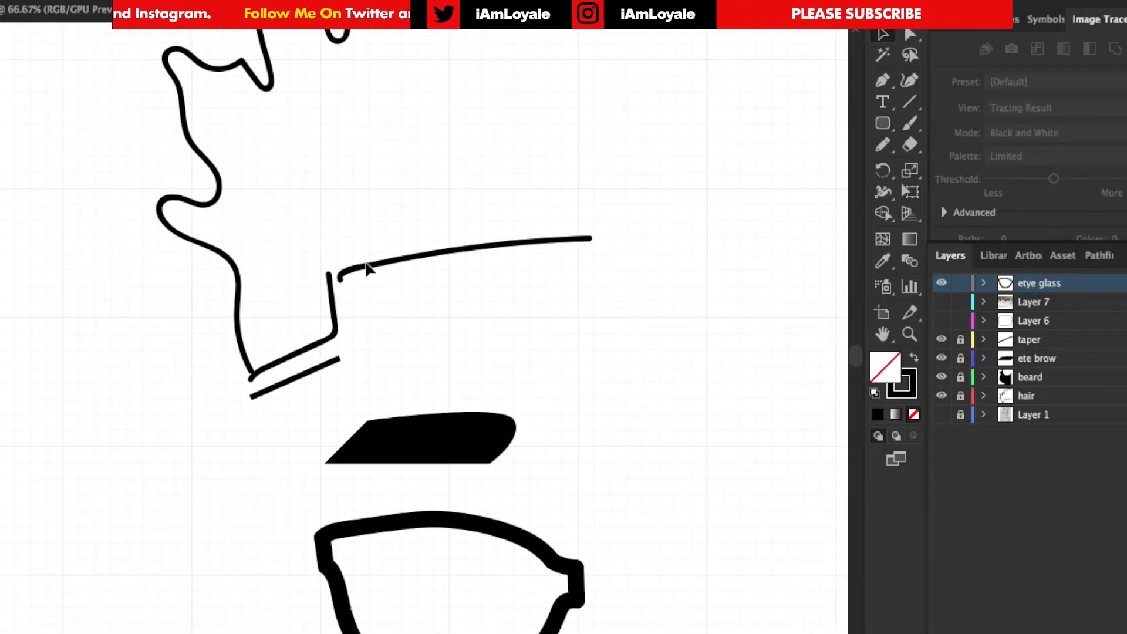
Unlock the hair layer and move the outline's loose end anchors together at the sideburn's lower tip and upper corner
{"action": "left_click", "coordinate": [960, 396]}
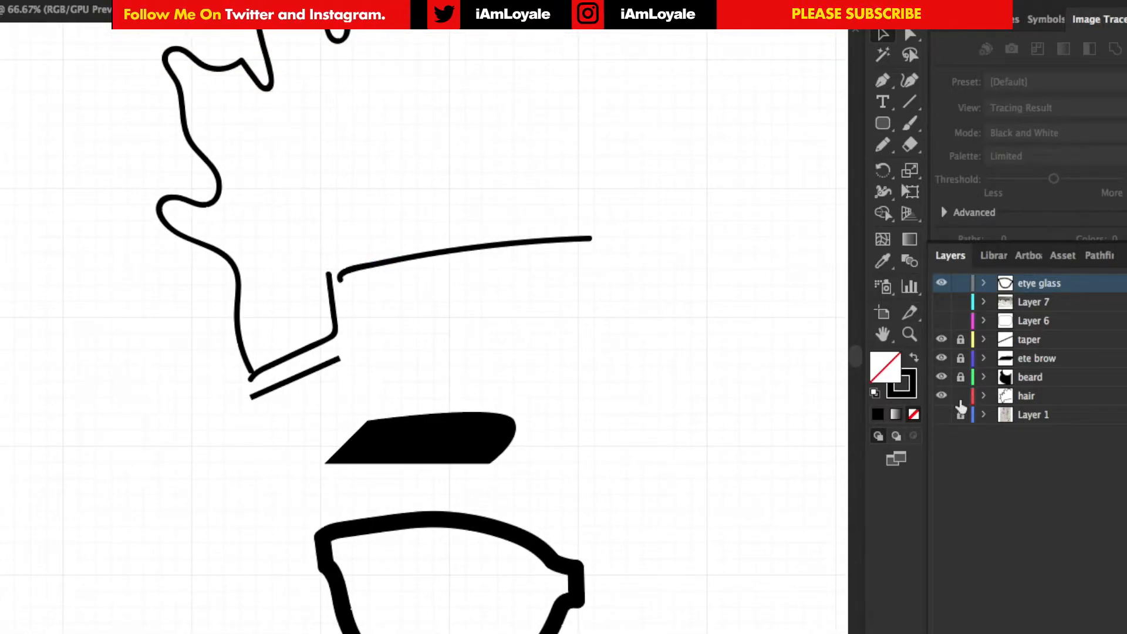
{"action": "left_click", "coordinate": [305, 350]}
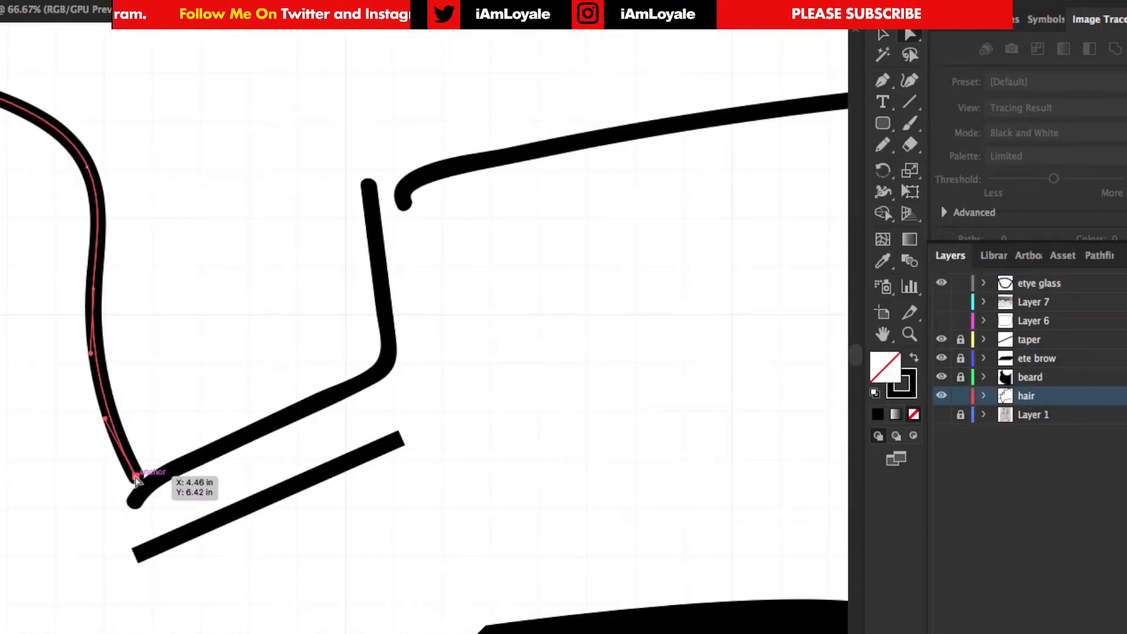
{"action": "left_click_drag", "start_coordinate": [136, 483], "coordinate": [134, 499]}
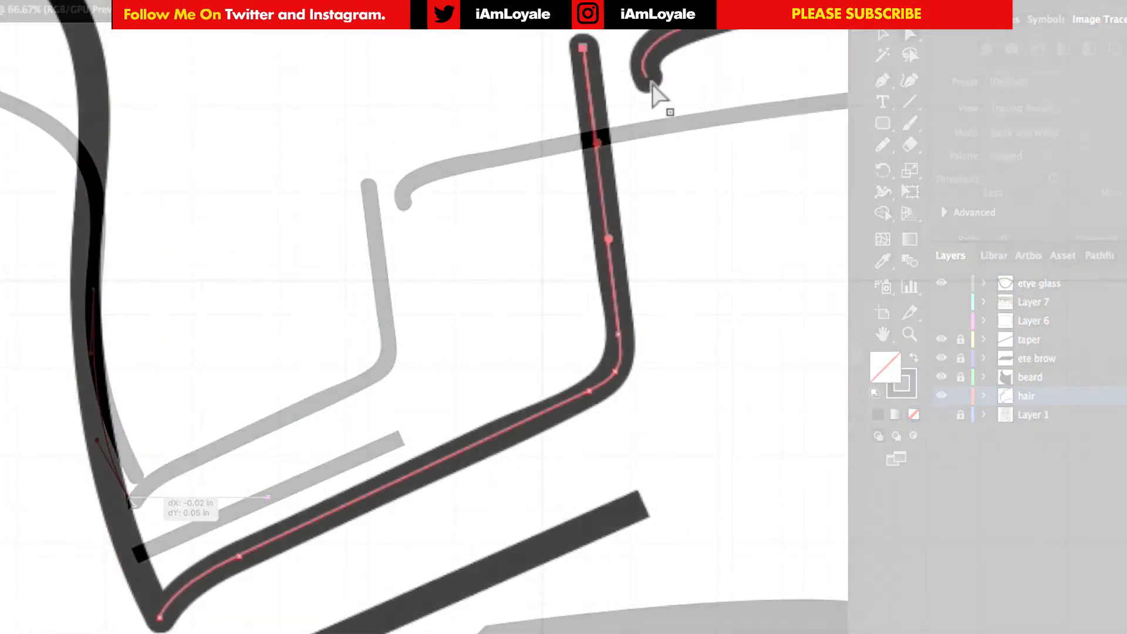
{"action": "left_click_drag", "start_coordinate": [605, 47], "coordinate": [590, 50]}
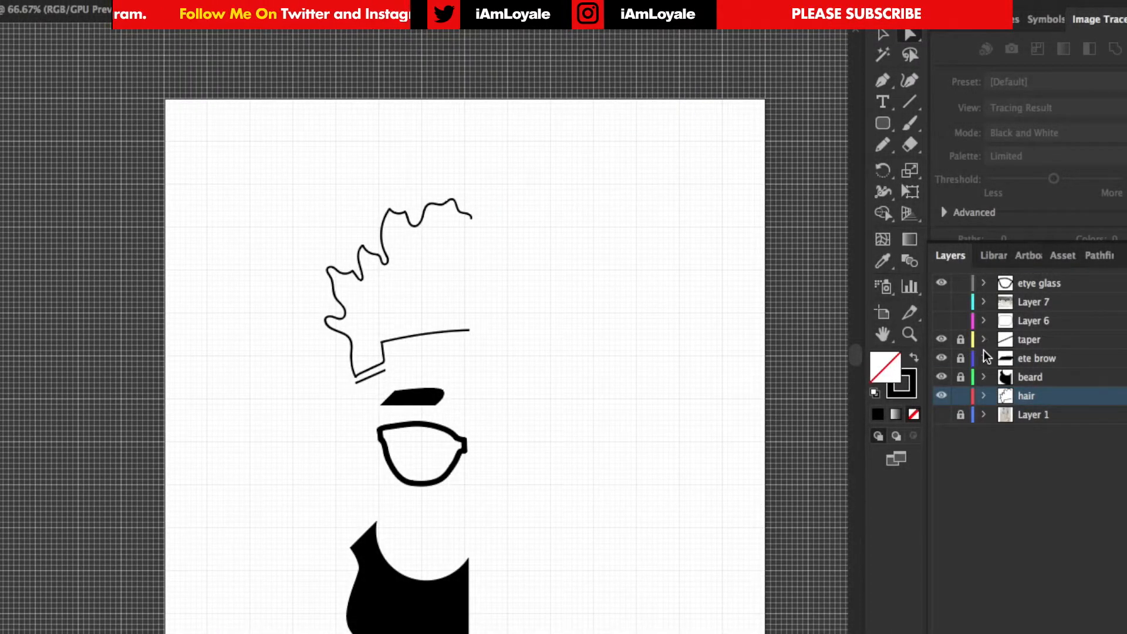
Unlock the beard, eyebrow and taper layers, and paste a copy of the hair outline in front of the original
{"action": "left_click", "coordinate": [960, 378]}
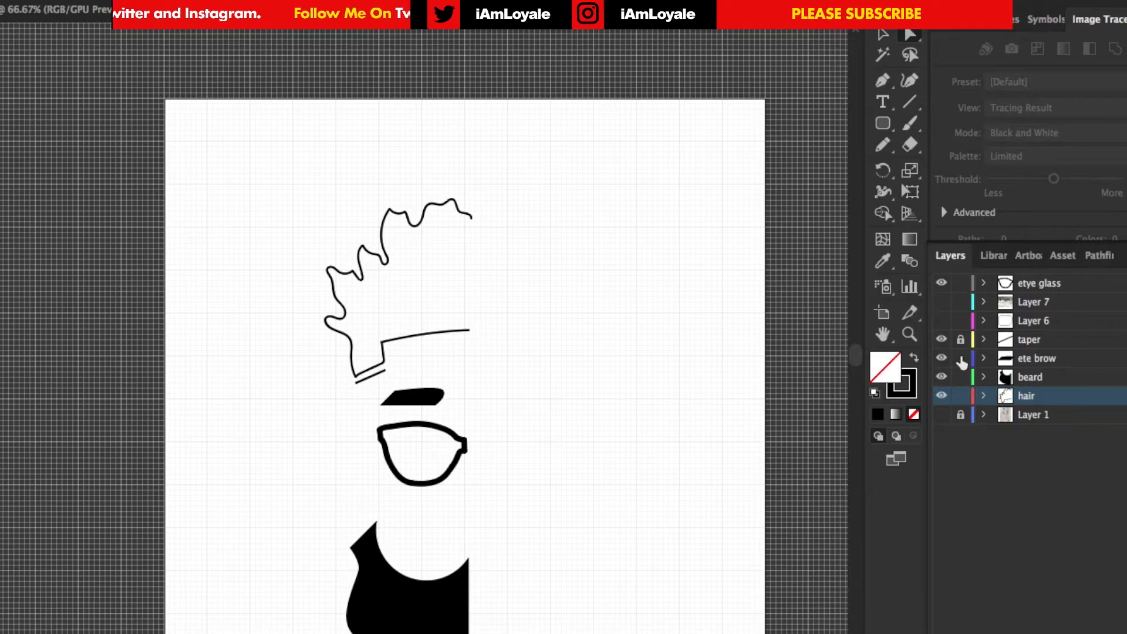
{"action": "left_click_drag", "start_coordinate": [961, 360], "coordinate": [963, 340]}
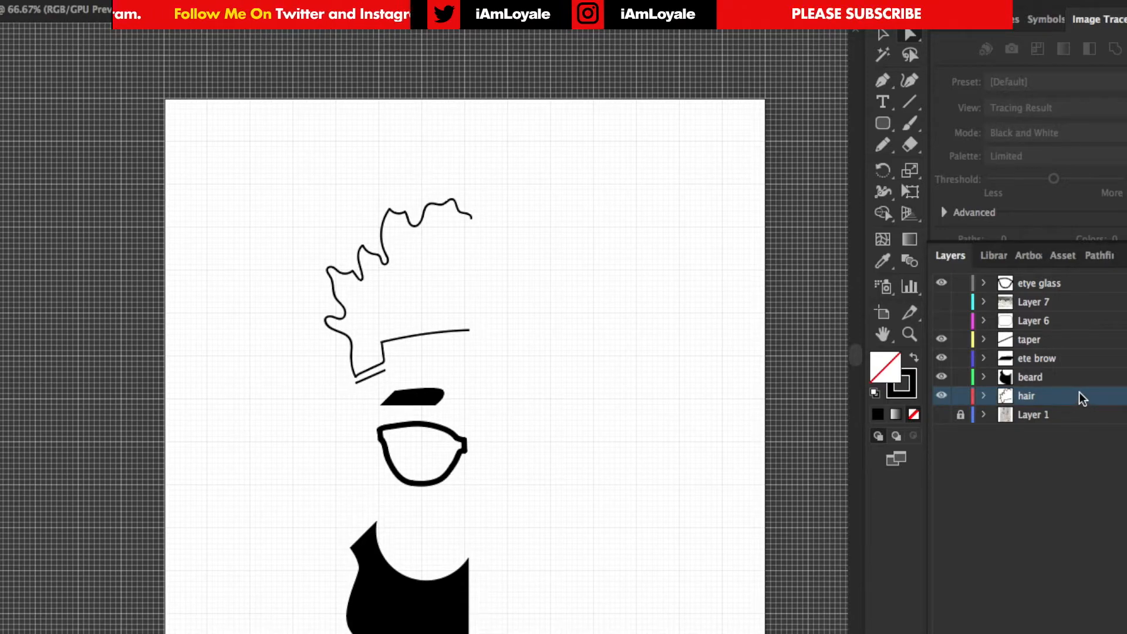
{"action": "left_click", "coordinate": [1125, 396]}
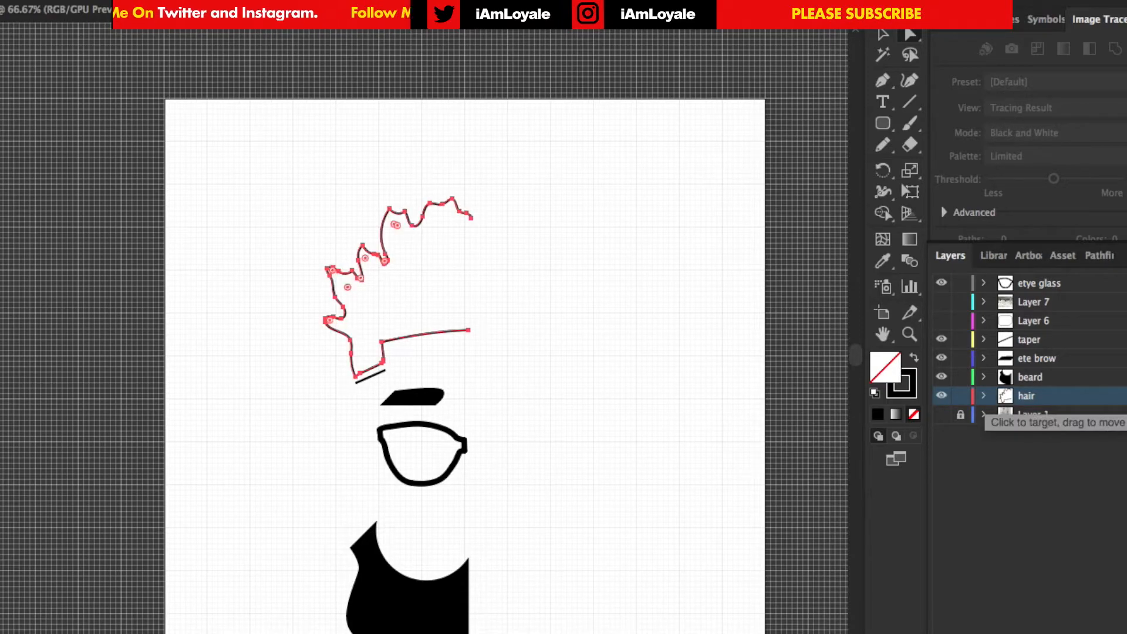
{"action": "left_click", "coordinate": [115, 1]}
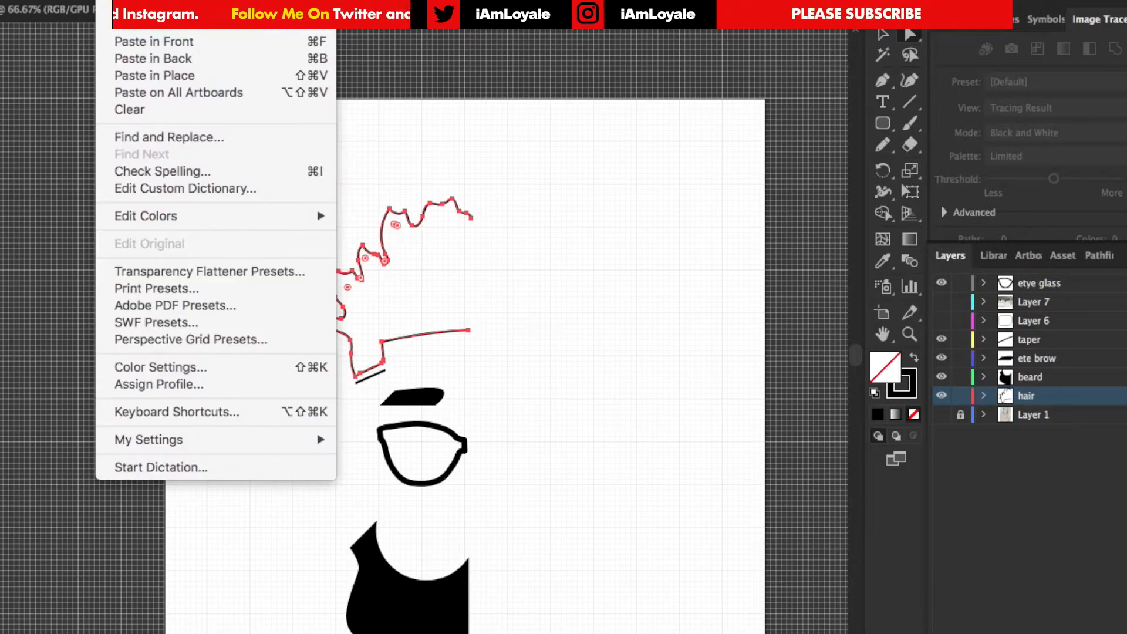
{"action": "left_click", "coordinate": [149, 41]}
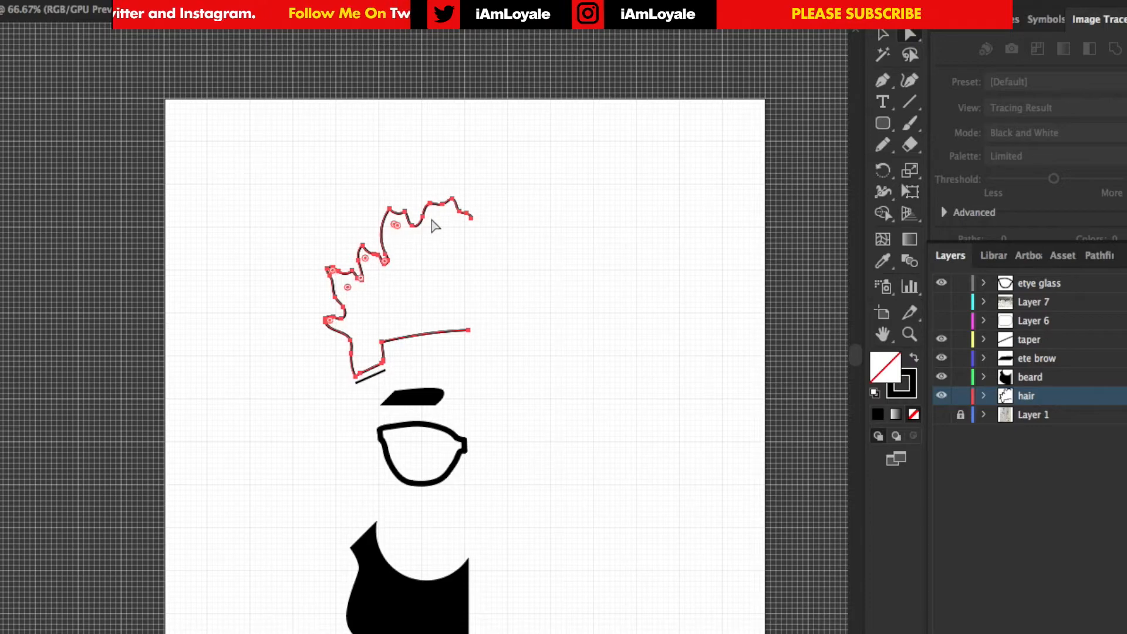
Reflect the hair copy across the vertical axis and move it sideways to meet the original half at the face's centre
{"action": "left_click", "coordinate": [157, 1]}
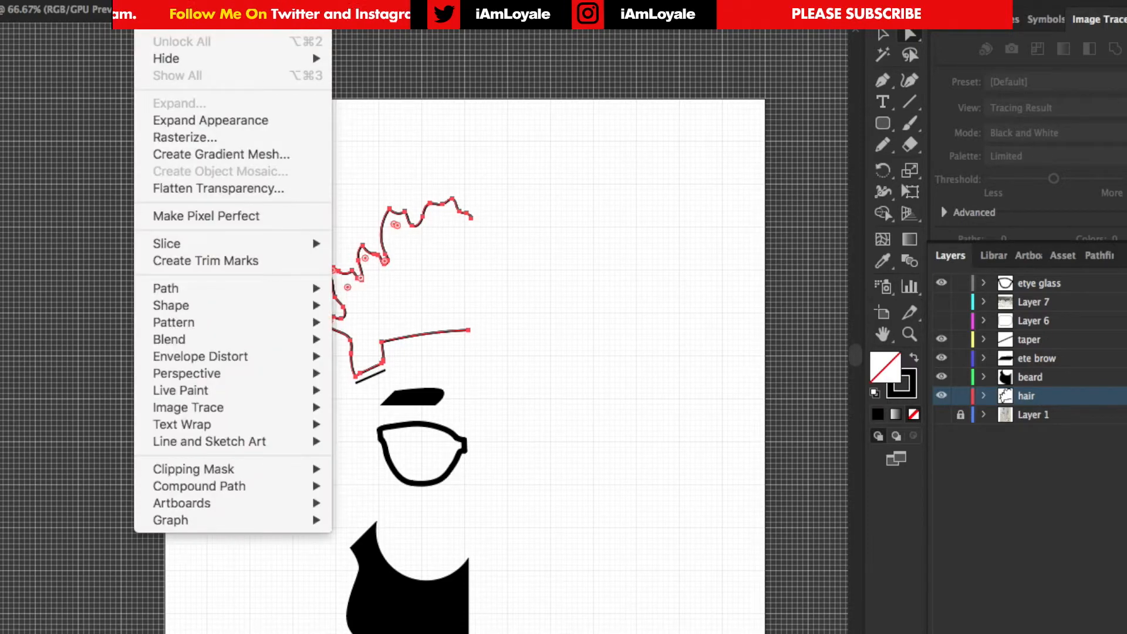
{"action": "mouse_move", "coordinate": [176, 1]}
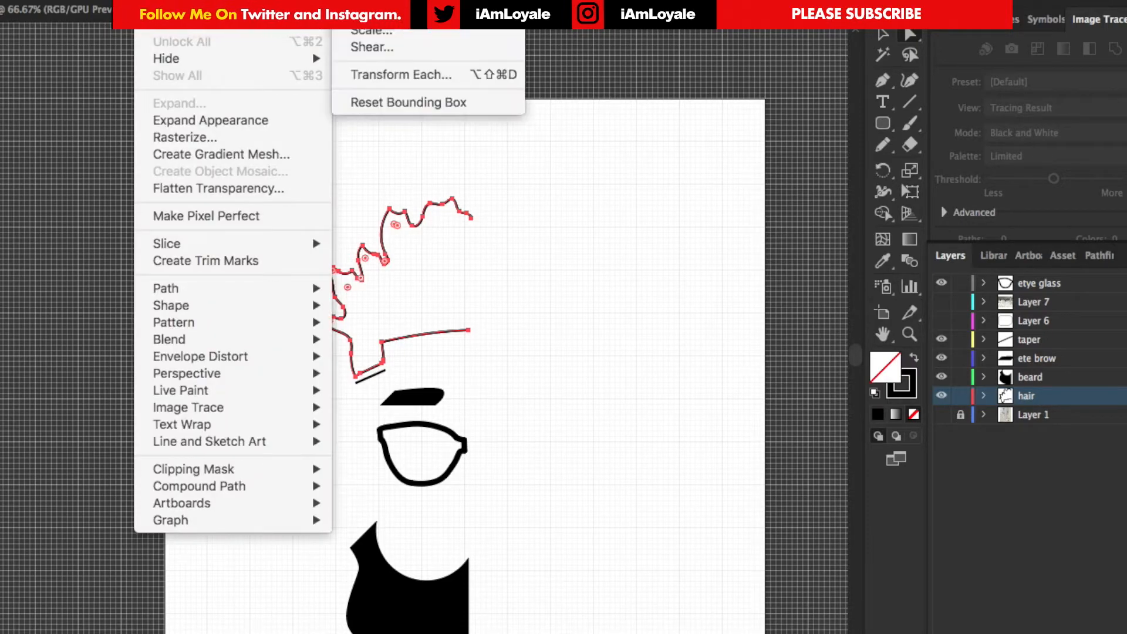
{"action": "left_click", "coordinate": [411, 13]}
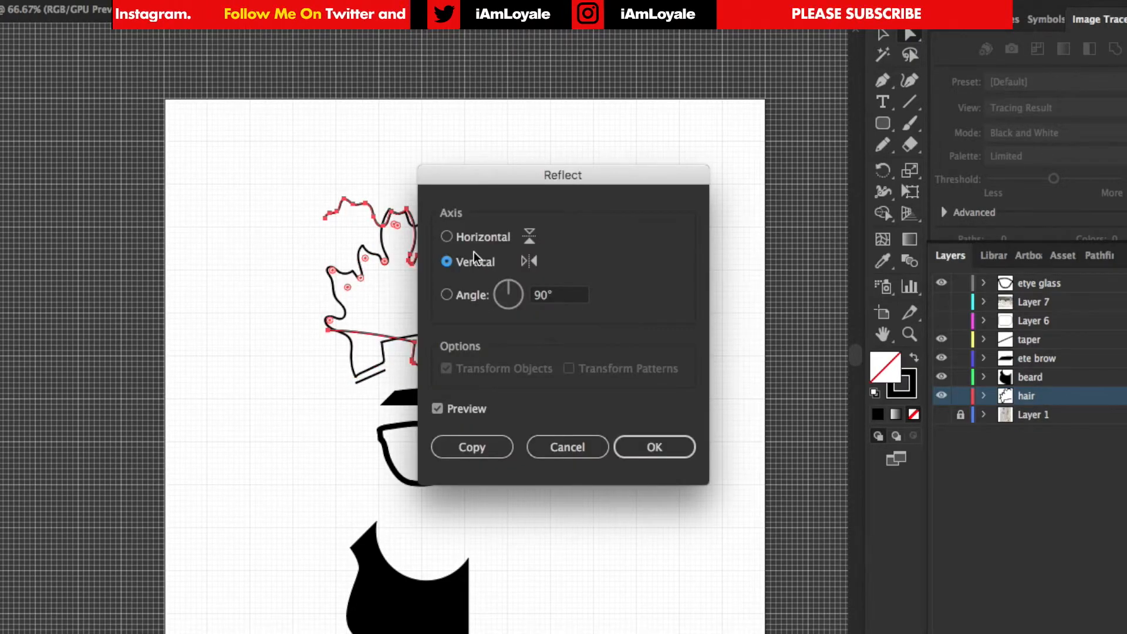
{"action": "left_click", "coordinate": [646, 447]}
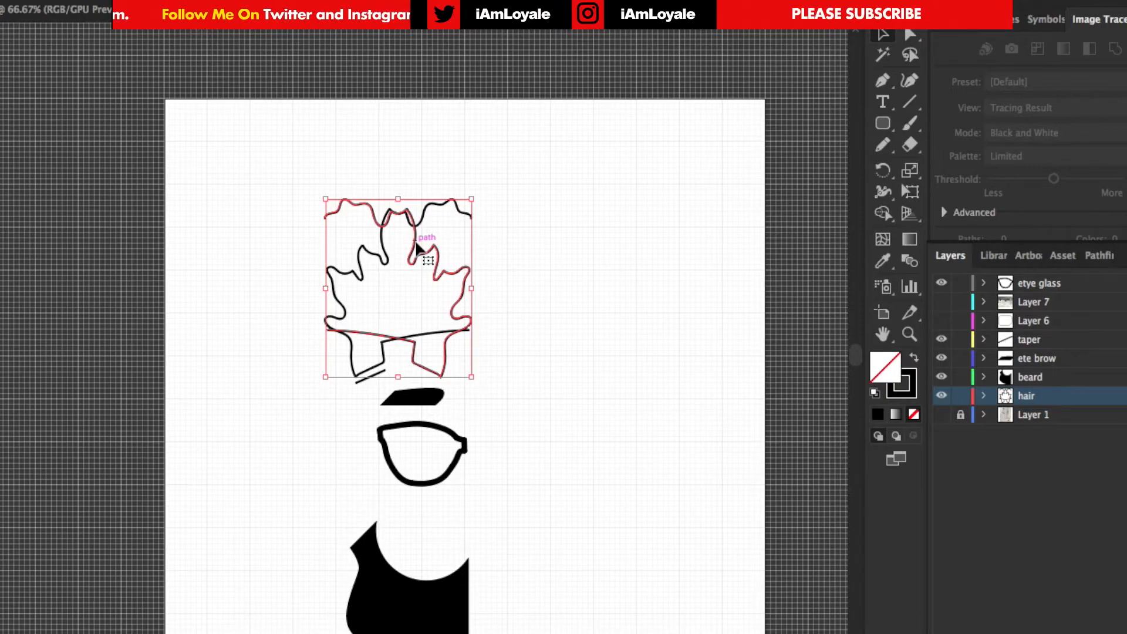
{"action": "left_click_drag", "start_coordinate": [416, 247], "coordinate": [565, 246]}
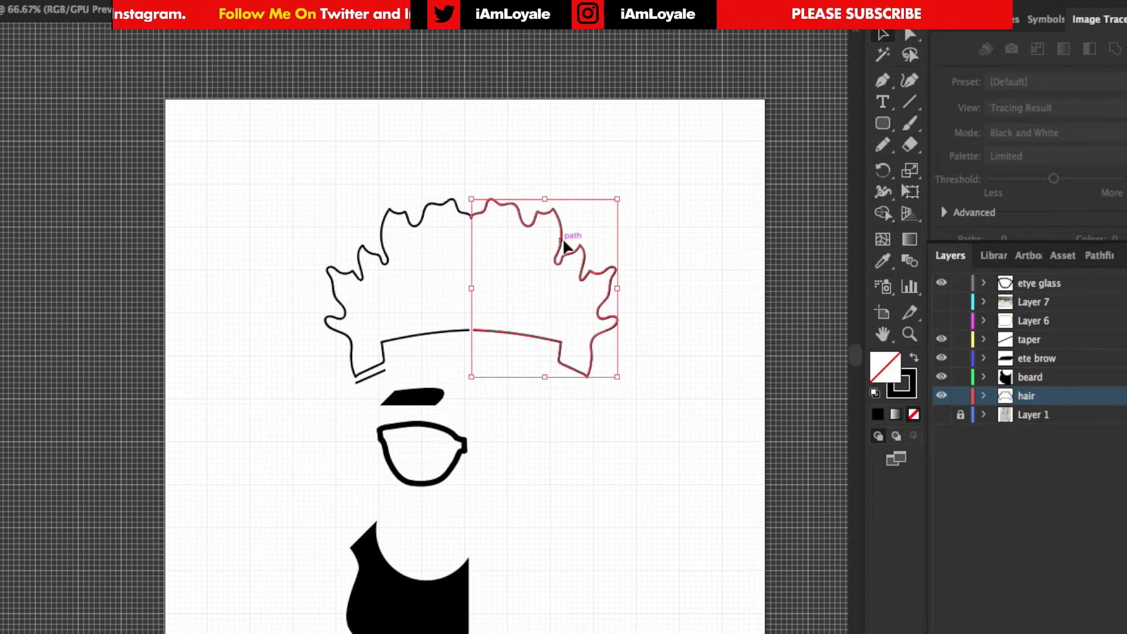
{"action": "left_click", "coordinate": [730, 396]}
Close the gap in the middle of the lower hairline by moving the end anchors of the two halves together
{"action": "key", "text": "super+equal"}
{"action": "key", "text": "super+equal"}
{"action": "key", "text": "a"}
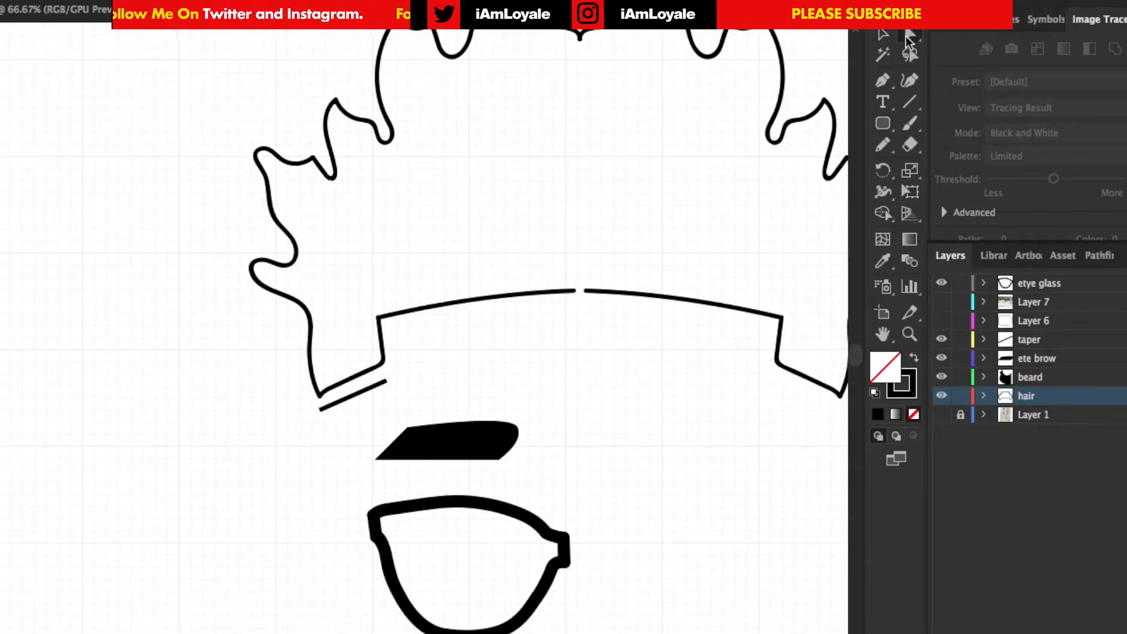
{"action": "scroll", "coordinate": [578, 296], "scroll_direction": "up", "scroll_amount": 5}
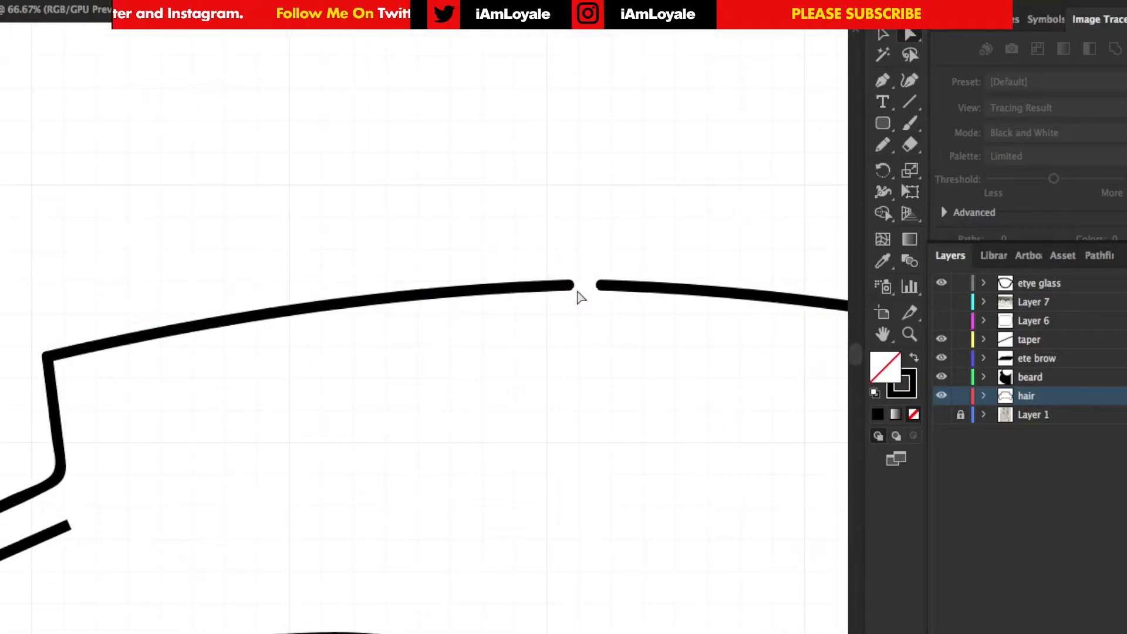
{"action": "scroll", "coordinate": [578, 296], "scroll_direction": "right", "scroll_amount": 2}
{"action": "left_click", "coordinate": [519, 298]}
{"action": "mouse_move", "coordinate": [519, 298]}
{"action": "left_mouse_down"}
{"action": "mouse_move", "coordinate": [550, 299]}
{"action": "mouse_move", "coordinate": [536, 298]}
{"action": "left_mouse_up"}
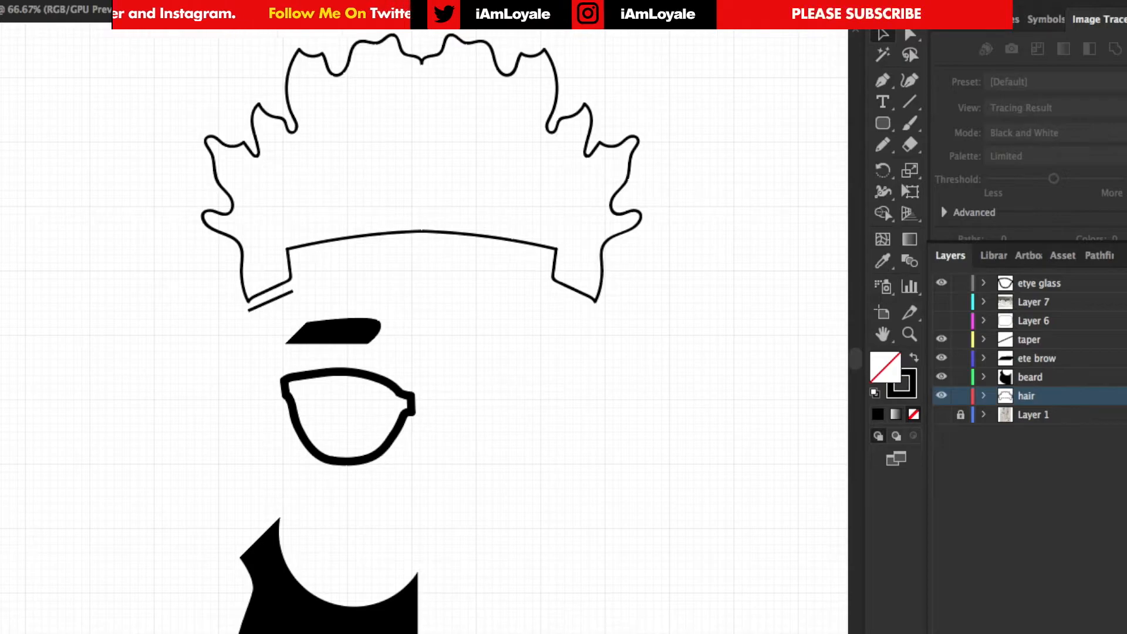
Select everything on the hair layer and join the two mirrored halves into a single path
{"action": "left_click", "coordinate": [1125, 396]}
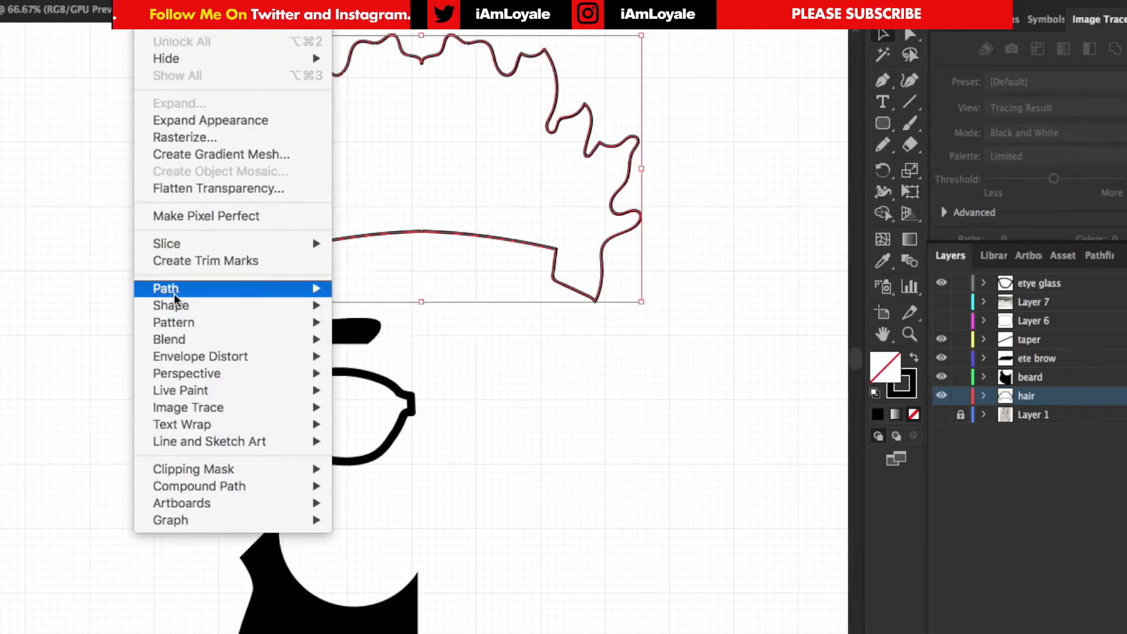
{"action": "mouse_move", "coordinate": [170, 291]}
{"action": "left_click", "coordinate": [417, 287]}
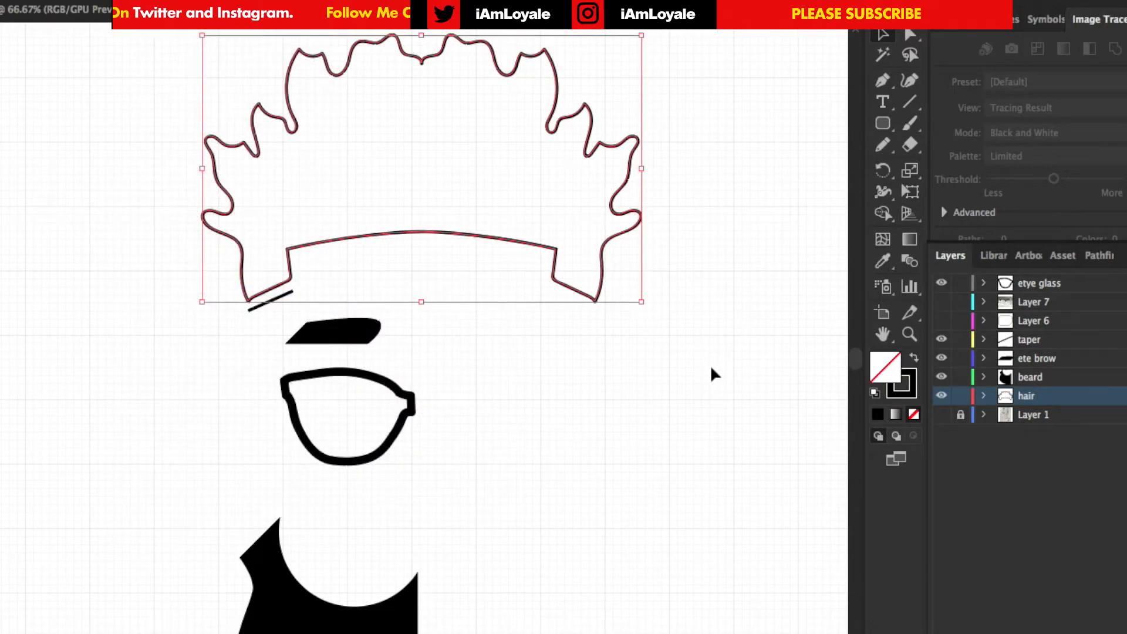
Expand the hair layer and swap the joined path's fill and stroke to give it a solid black fill
{"action": "left_click", "coordinate": [984, 396]}
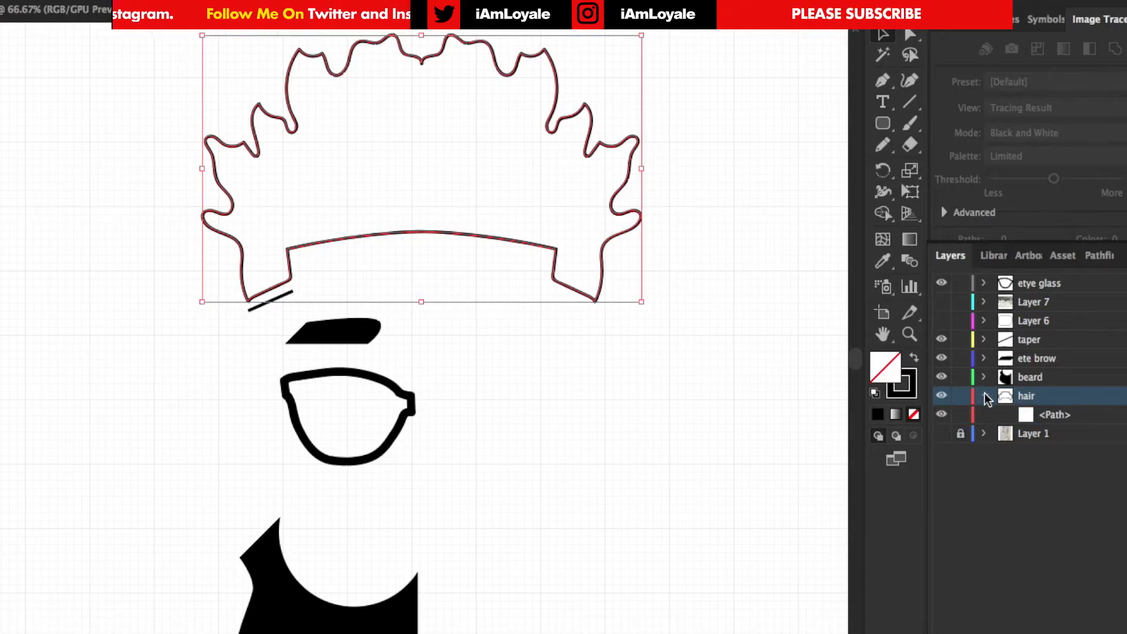
{"action": "left_click", "coordinate": [1042, 417]}
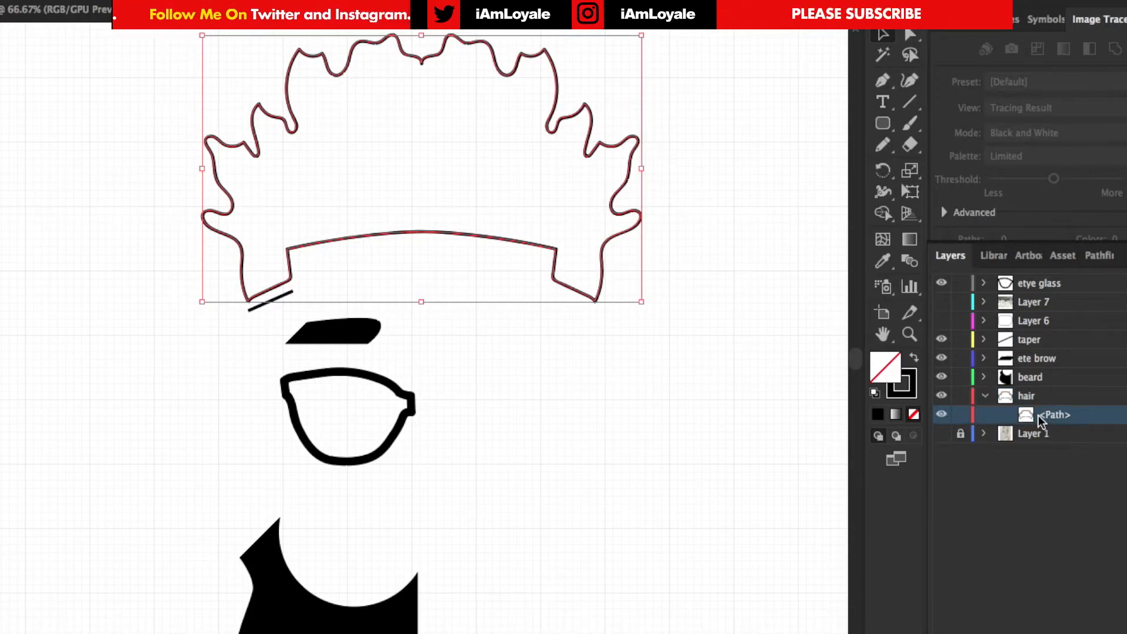
{"action": "left_click", "coordinate": [915, 360]}
{"action": "left_click", "coordinate": [755, 340]}
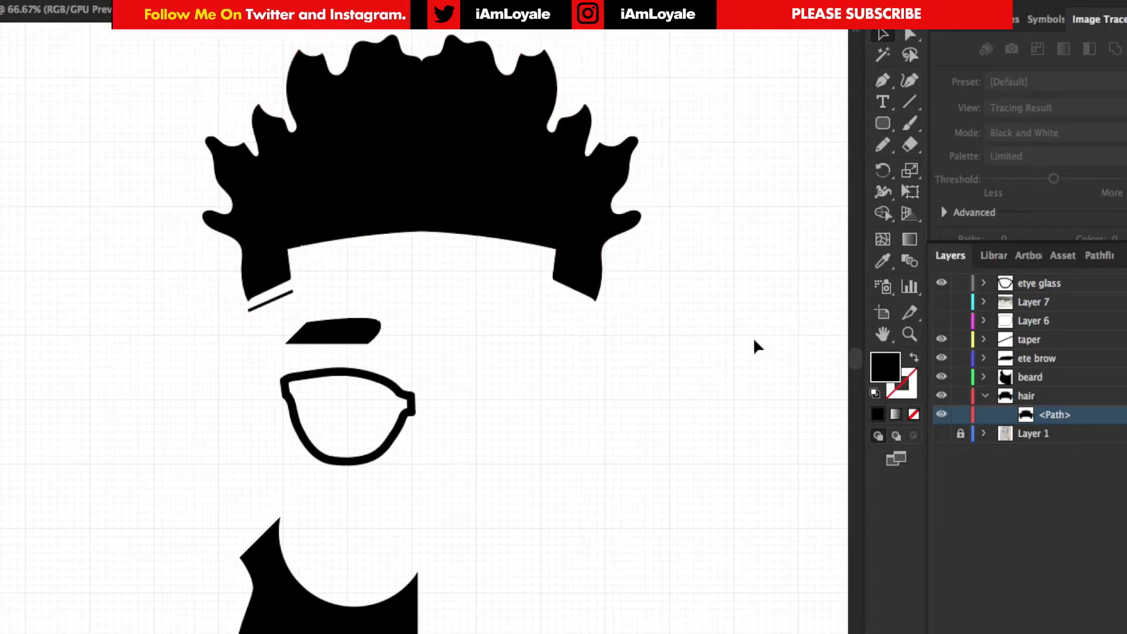